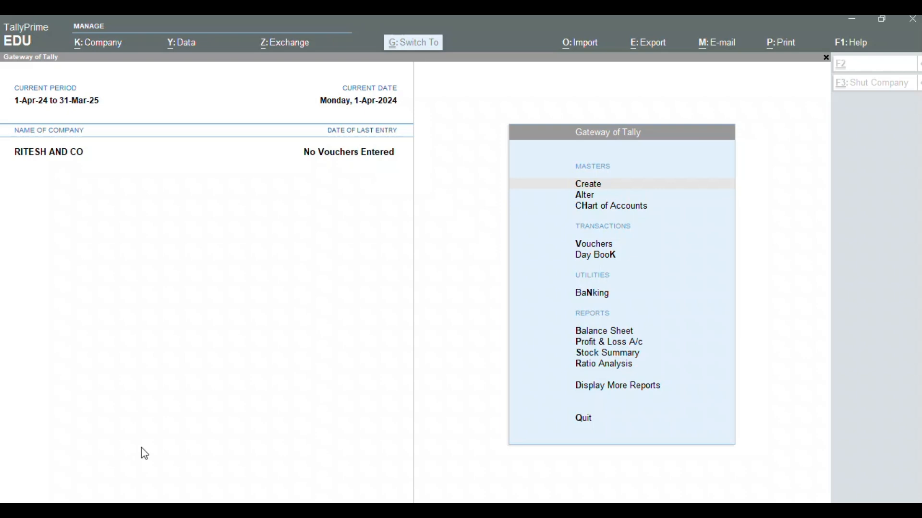
- Focus the Tally window and bring up Company Features alteration for RITESH AND CO with F11
{"action": "left_click", "coordinate": [269, 335]}
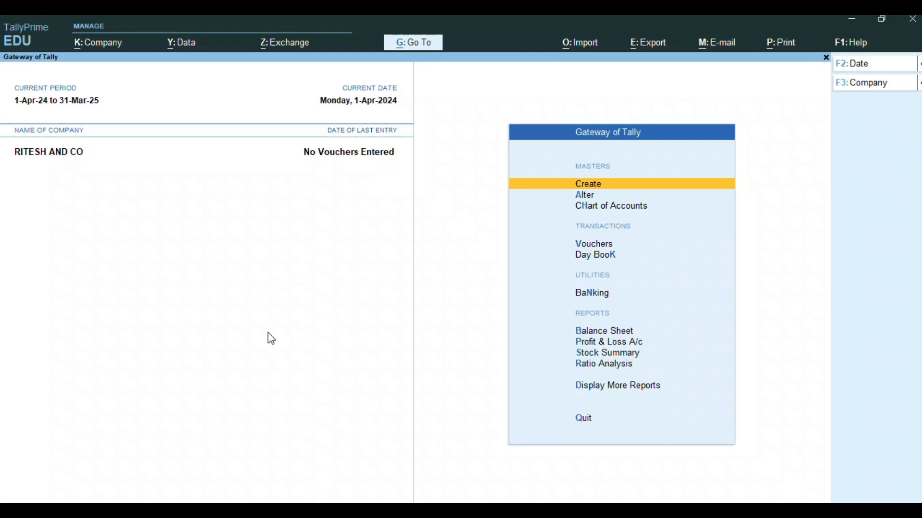
{"action": "key", "text": "F11"}
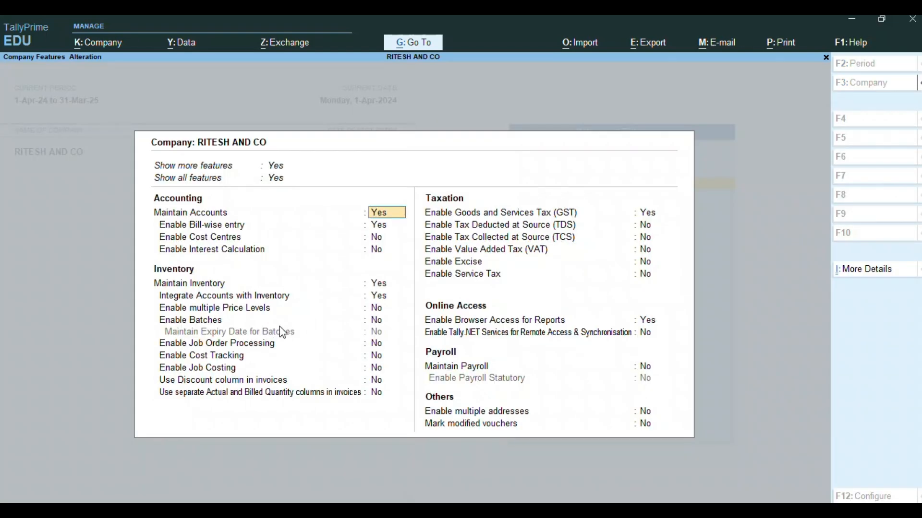
- Set Enable GST to No in Company Features
{"action": "mouse_move", "coordinate": [920, 322]}
{"action": "left_click", "coordinate": [902, 349]}
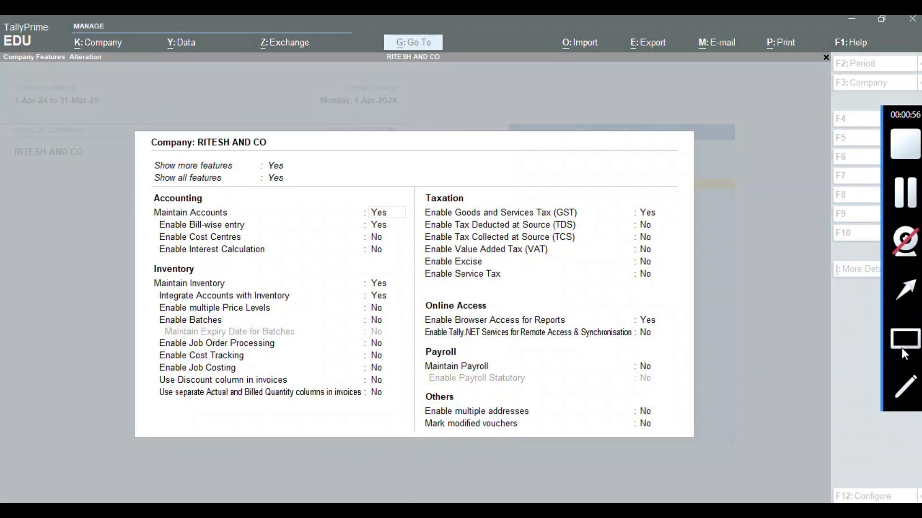
{"action": "mouse_move", "coordinate": [128, 142]}
{"action": "left_mouse_down"}
{"action": "mouse_move", "coordinate": [288, 216]}
{"action": "mouse_move", "coordinate": [339, 197]}
{"action": "left_mouse_up"}
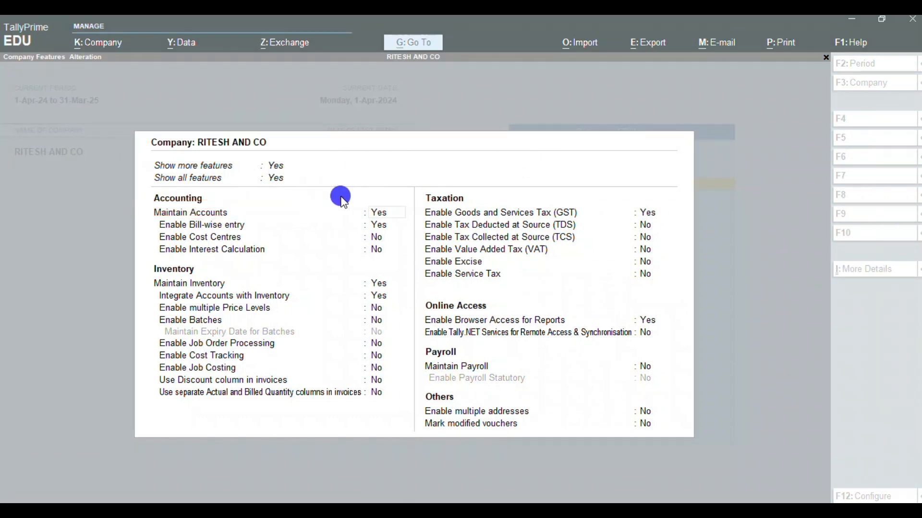
{"action": "left_click", "coordinate": [377, 212]}
{"action": "key", "text": "Down"}
{"action": "key", "text": "Down"}
{"action": "key", "text": "Down"}
{"action": "key", "text": "Down"}
{"action": "key", "text": "Down"}
{"action": "key", "text": "Down"}
{"action": "key", "text": "Down"}
{"action": "key", "text": "Down"}
{"action": "key", "text": "Down"}
{"action": "key", "text": "Down"}
{"action": "key", "text": "Down"}
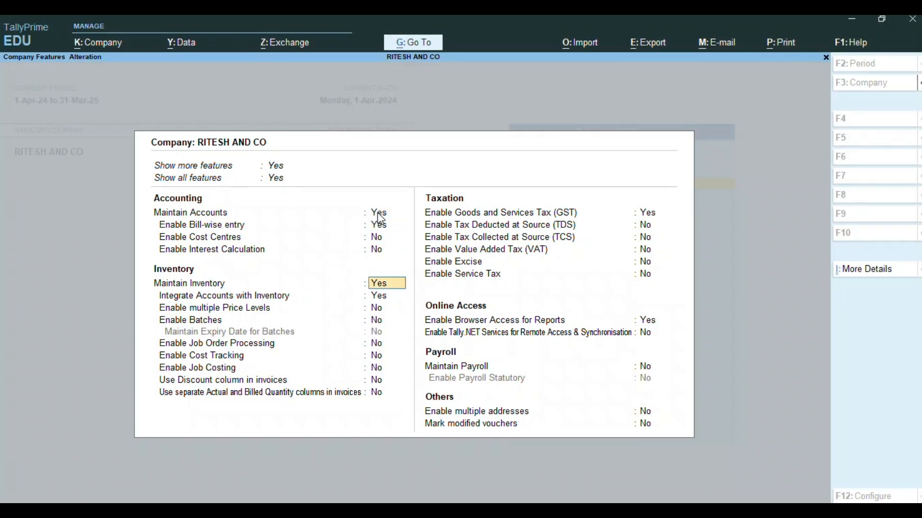
{"action": "key", "text": "Down"}
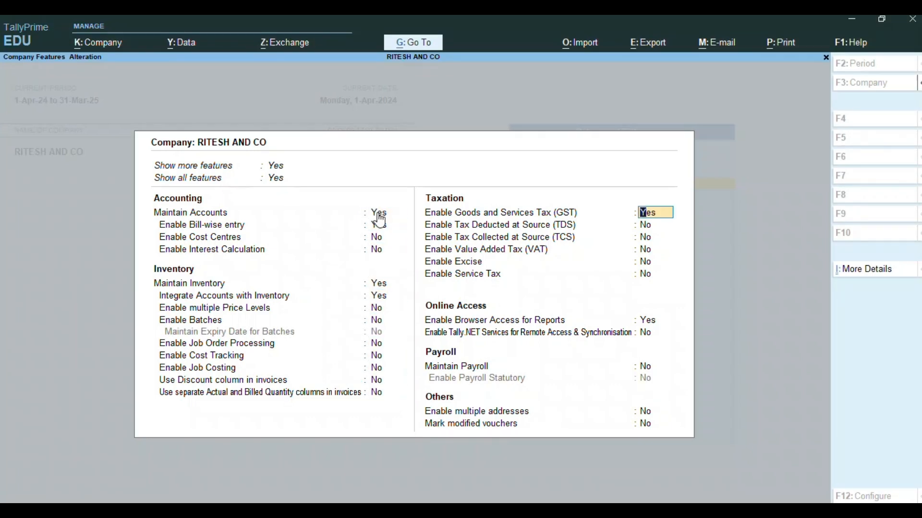
{"action": "type", "text": "N"}
{"action": "key", "text": "Return"}
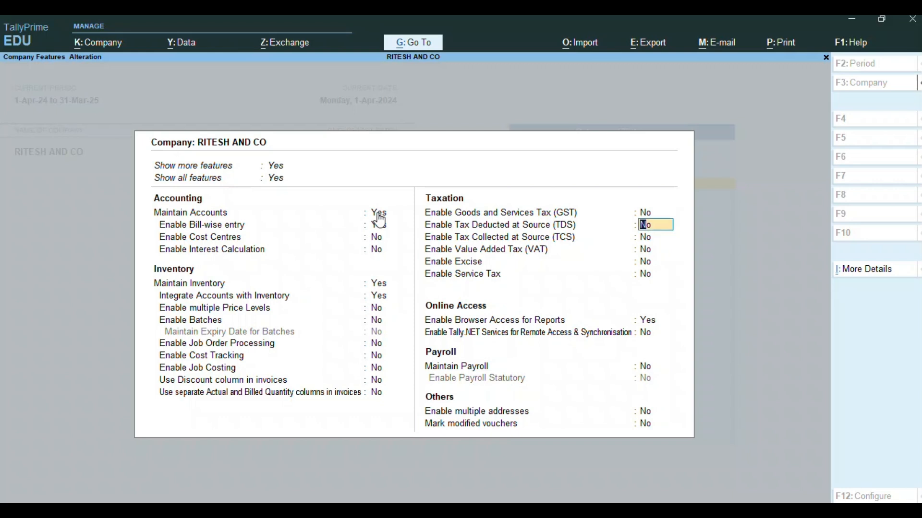
- Set Enable Tax Deducted at Source (TDS) to Yes
{"action": "mouse_move", "coordinate": [916, 288]}
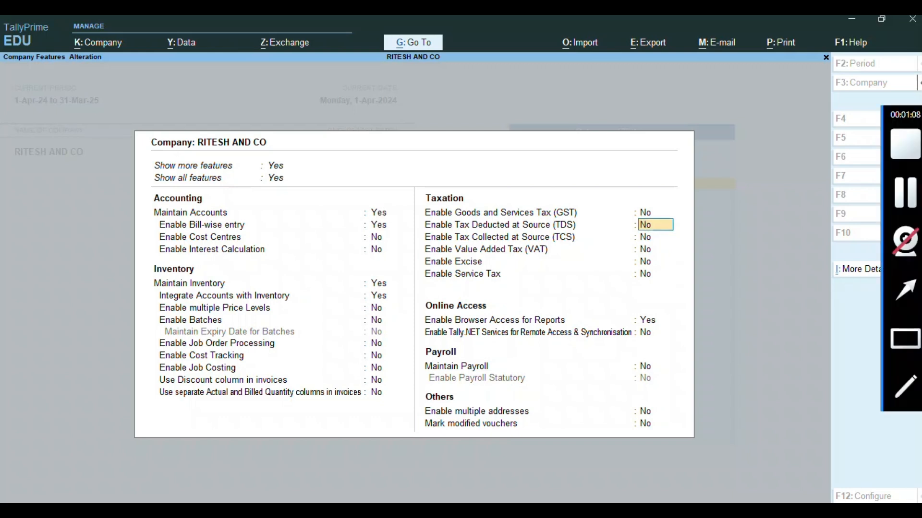
{"action": "left_click", "coordinate": [905, 341]}
{"action": "mouse_move", "coordinate": [418, 216]}
{"action": "left_mouse_down"}
{"action": "mouse_move", "coordinate": [438, 227]}
{"action": "mouse_move", "coordinate": [541, 237]}
{"action": "mouse_move", "coordinate": [677, 237]}
{"action": "left_mouse_up"}
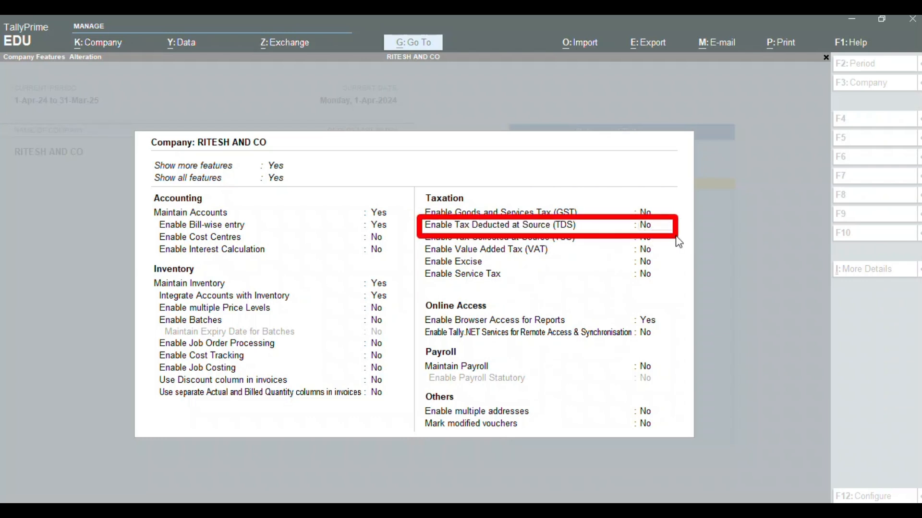
{"action": "left_click", "coordinate": [650, 225]}
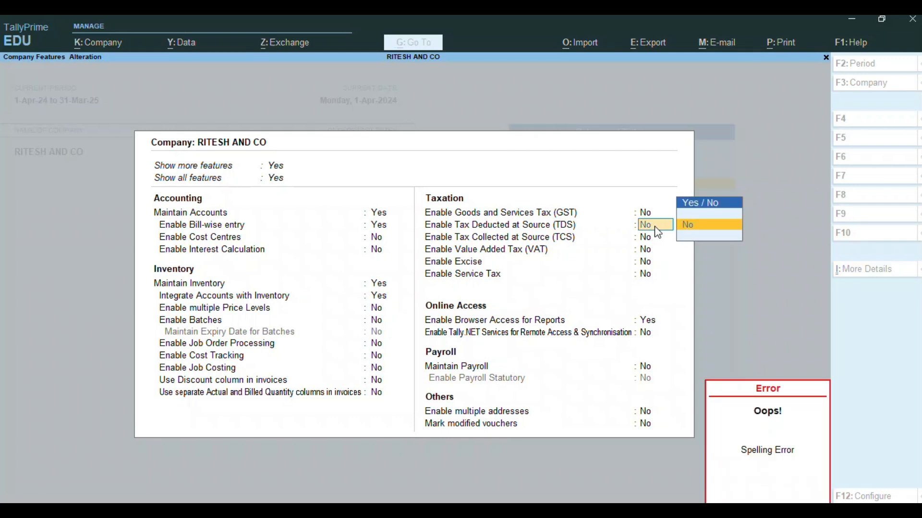
{"action": "key", "text": "BackSpace"}
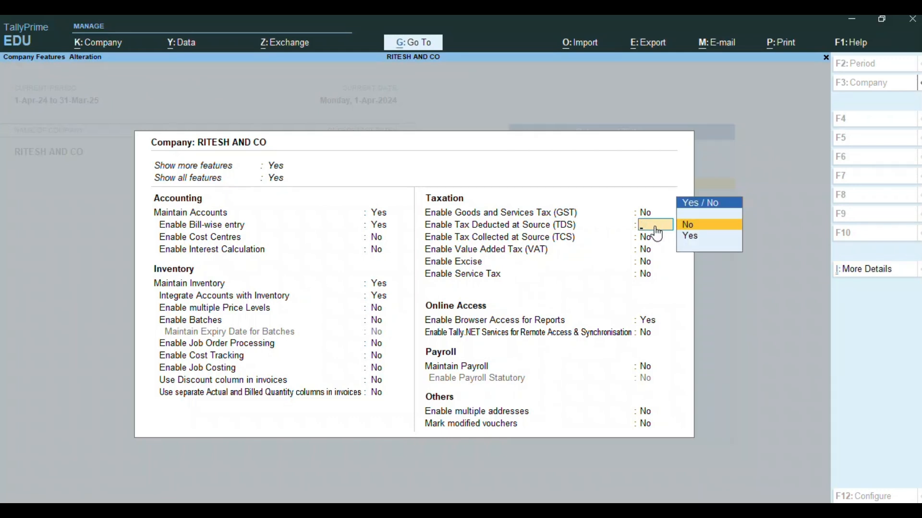
{"action": "key", "text": "Return"}
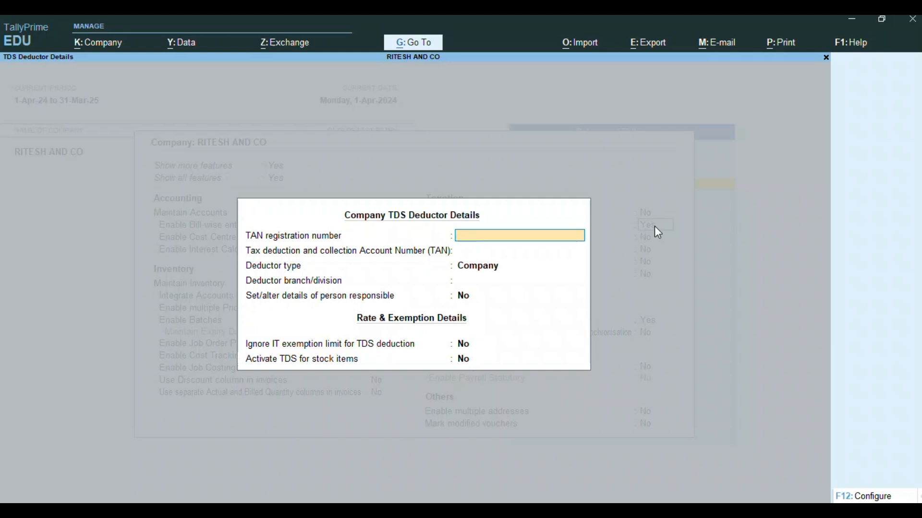
- Enter the TAN registration number and TAN, keep deductor type Company, and set branch NARODA
{"action": "key", "text": "Return"}
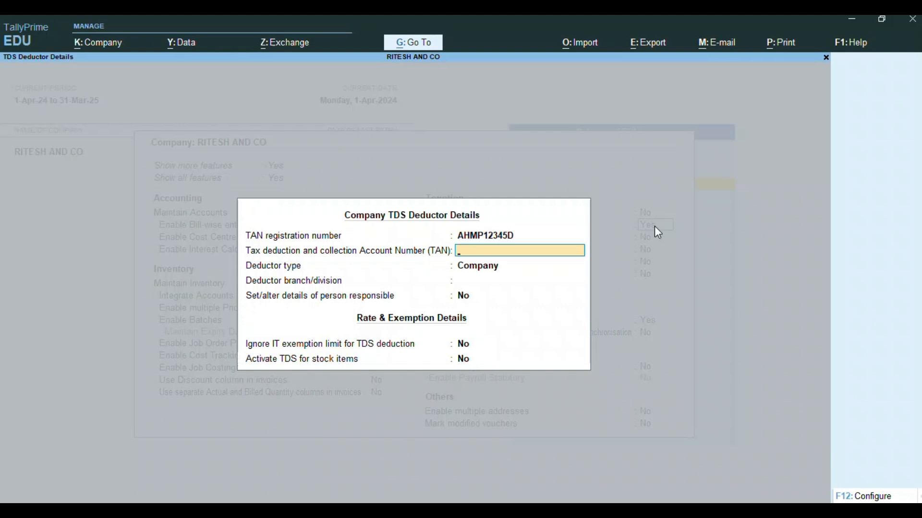
{"action": "type", "text": "AHMP12345D"}
{"action": "key", "text": "Return"}
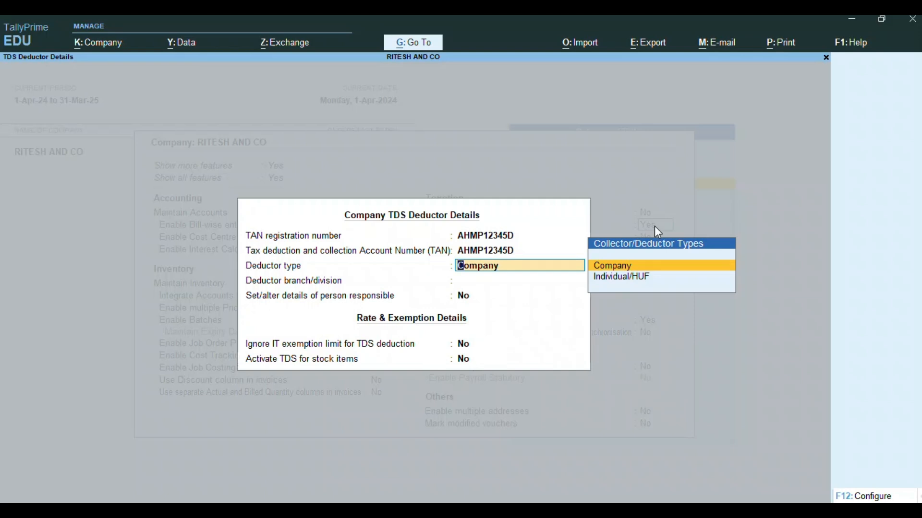
{"action": "key", "text": "Return"}
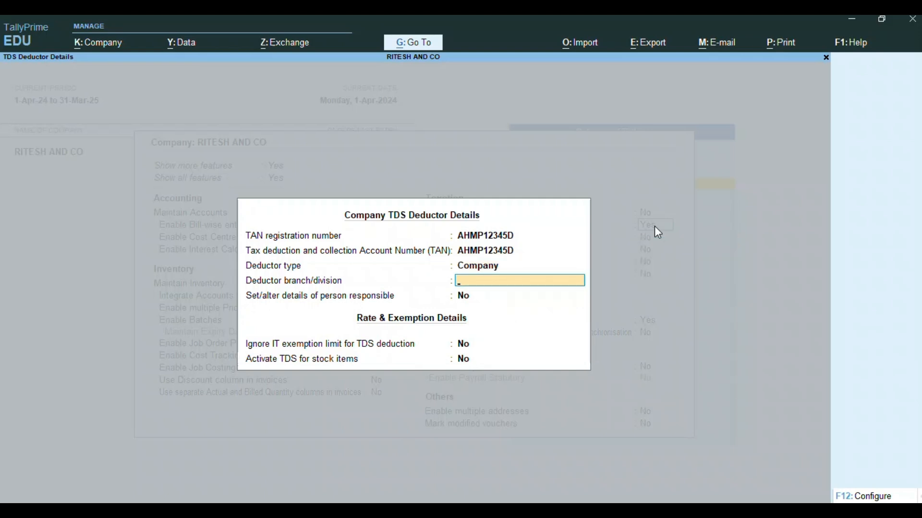
{"action": "type", "text": "NARODA"}
{"action": "key", "text": "Return"}
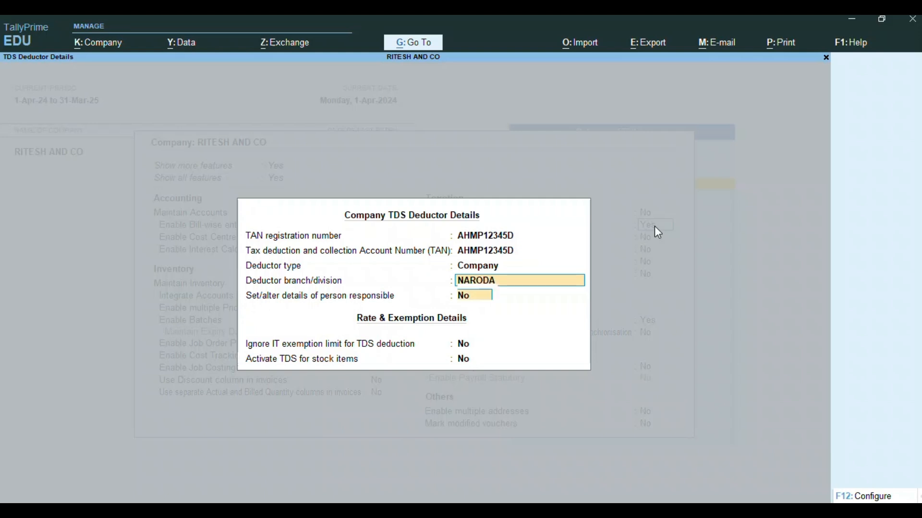
- Set 'Set/alter person responsible' to Yes
{"action": "mouse_move", "coordinate": [910, 307]}
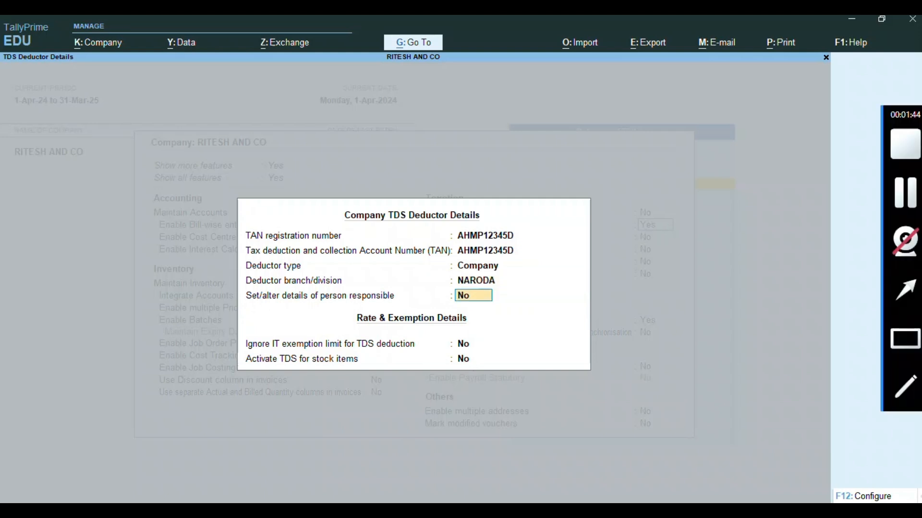
{"action": "left_click", "coordinate": [906, 337]}
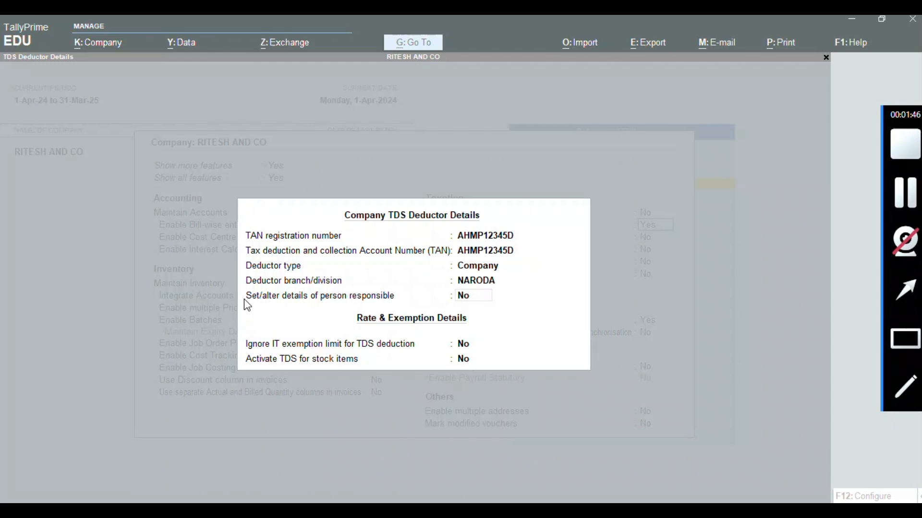
{"action": "left_click_drag", "start_coordinate": [242, 291], "coordinate": [479, 315]}
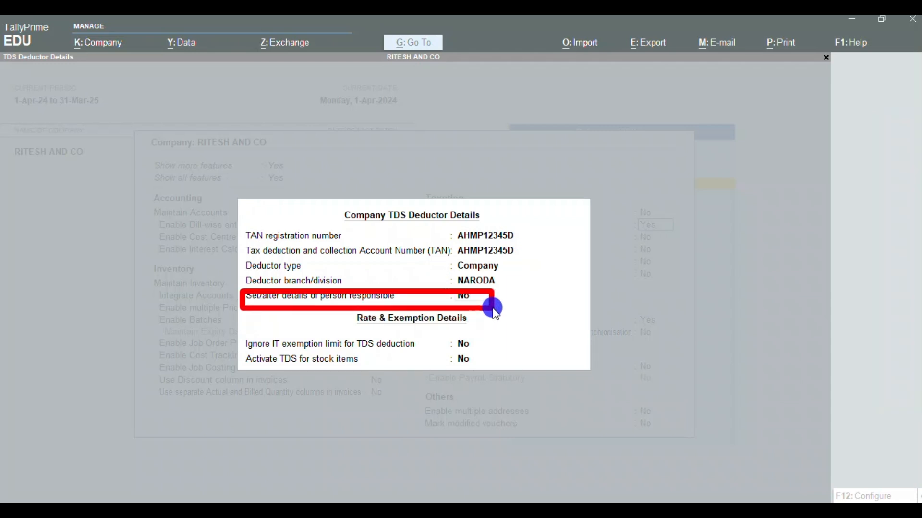
{"action": "left_click", "coordinate": [469, 301]}
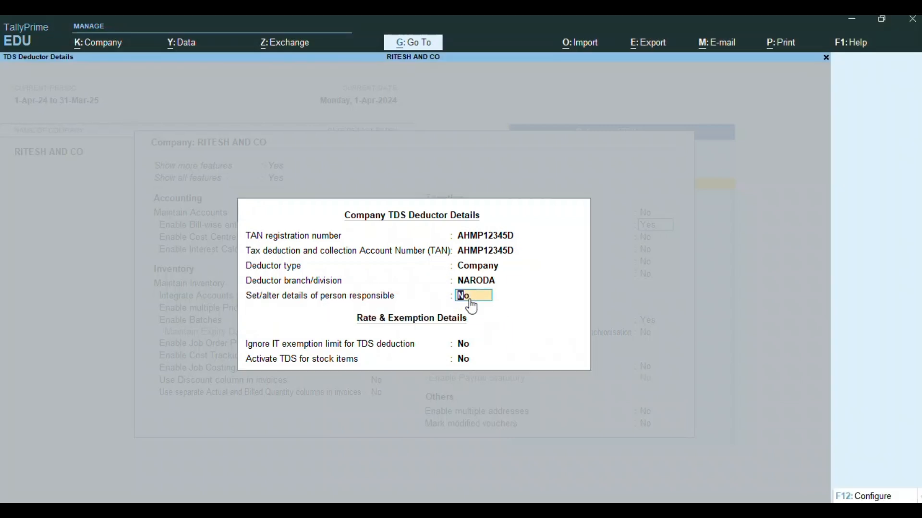
{"action": "type", "text": "Y"}
{"action": "key", "text": "Return"}
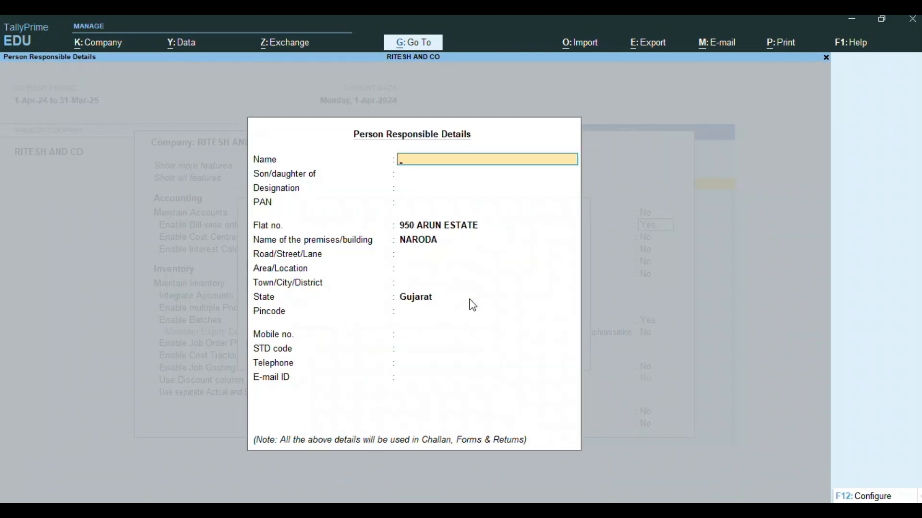
- Enter the responsible person's name, son/daughter of name, designation ADVOCATE and PAN
{"action": "key", "text": "Return"}
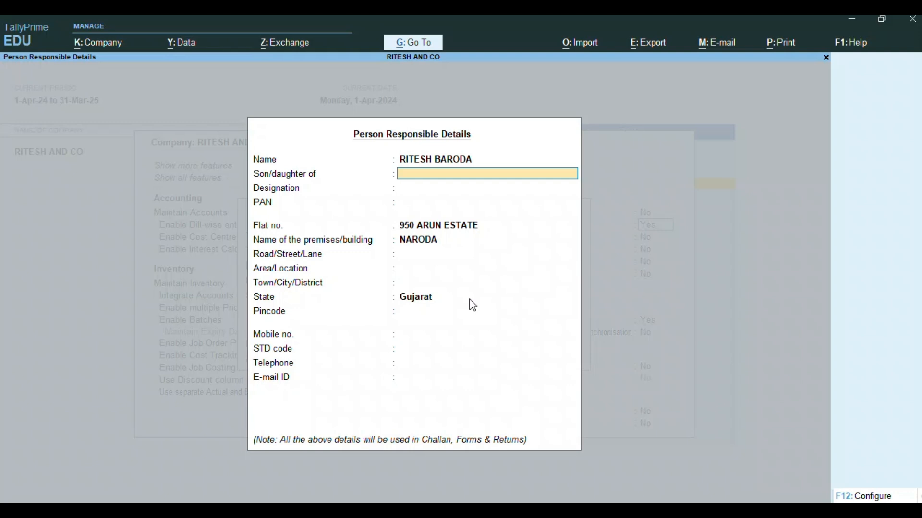
{"action": "key", "text": "Return"}
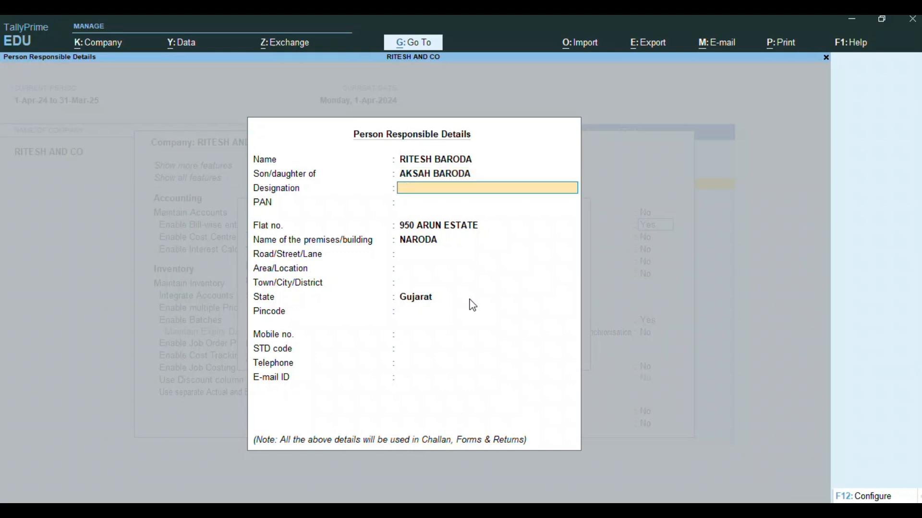
{"action": "type", "text": "ADVOCATE"}
{"action": "key", "text": "Return"}
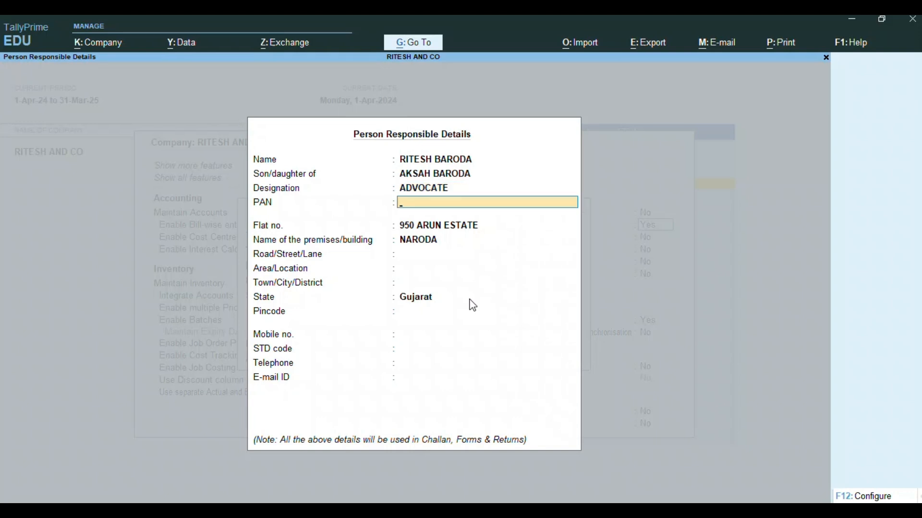
{"action": "key", "text": "Return"}
- Fill in the address town and mobile number, then accept the deductor details
{"action": "key", "text": "Return"}
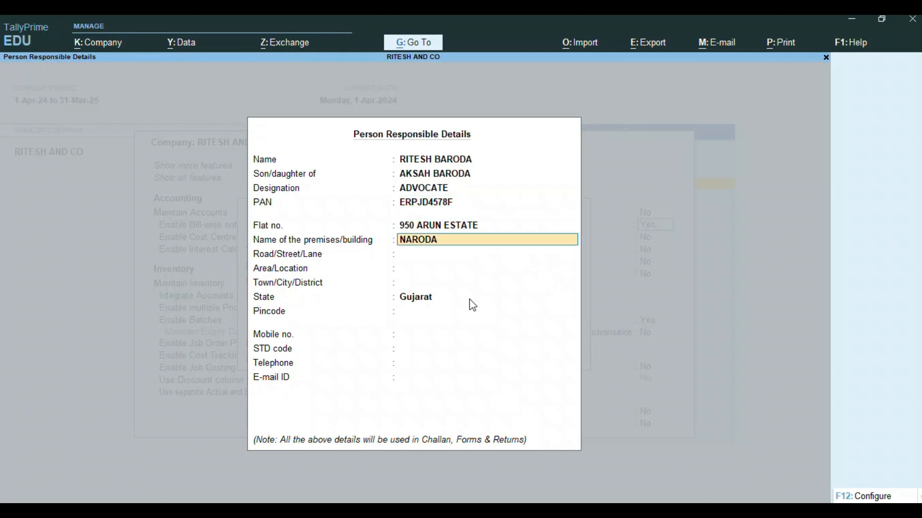
{"action": "key", "text": "Return"}
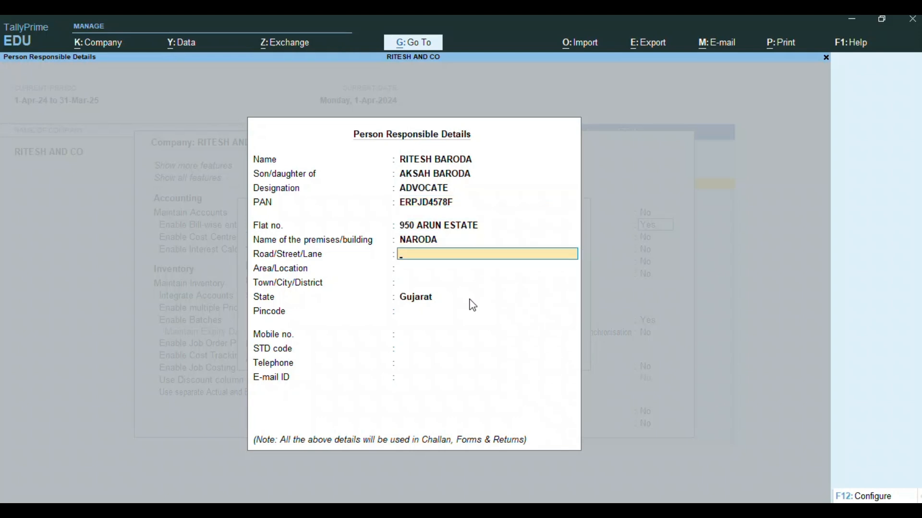
{"action": "key", "text": "Return"}
{"action": "key", "text": "Return"}
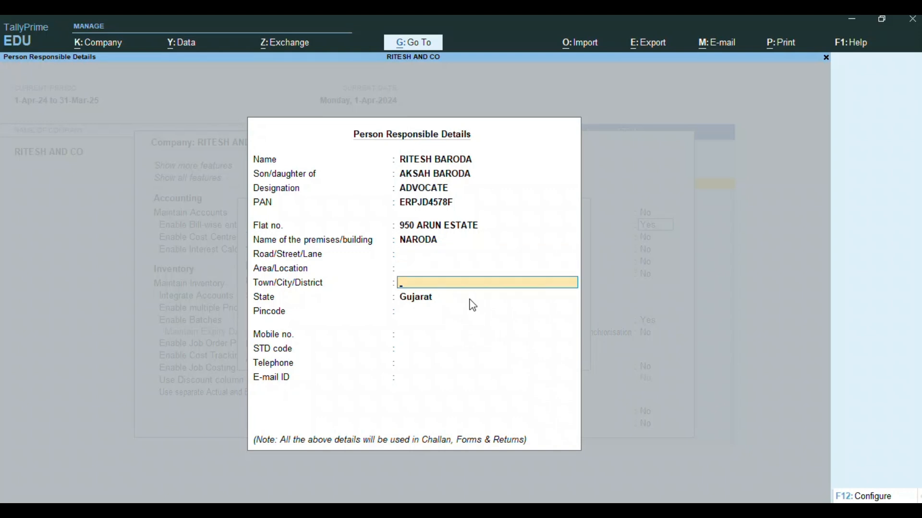
{"action": "type", "text": "AHMEDABAD"}
{"action": "key", "text": "Return"}
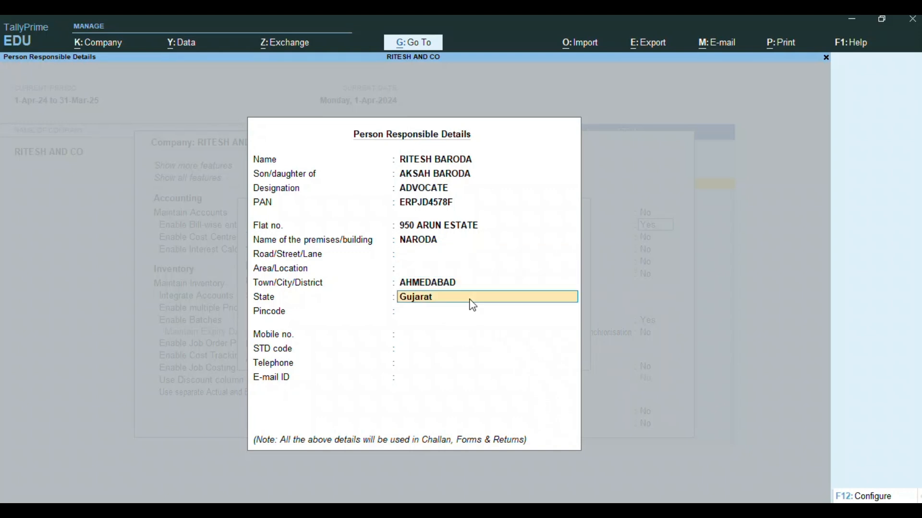
{"action": "key", "text": "Return"}
{"action": "key", "text": "Return"}
{"action": "type", "text": "9999999"}
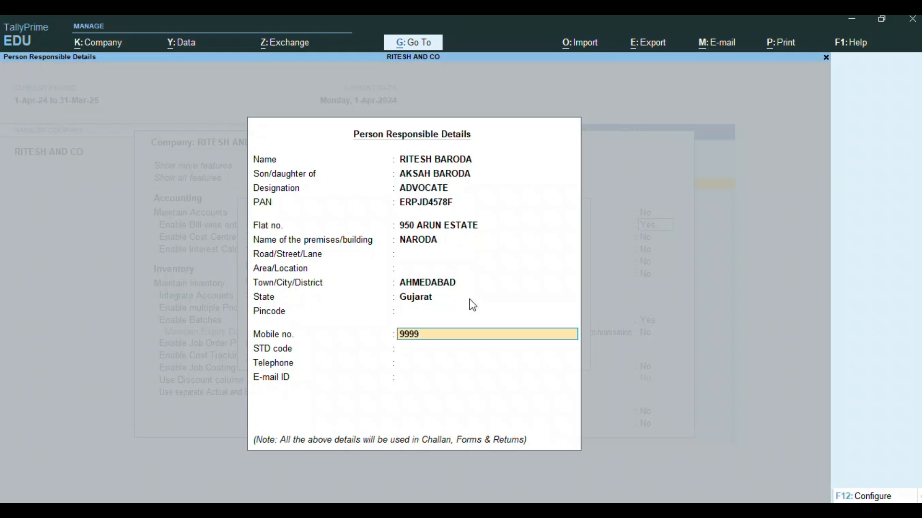
{"action": "key", "text": "Return"}
{"action": "key", "text": "Return"}
{"action": "key", "text": "Return"}
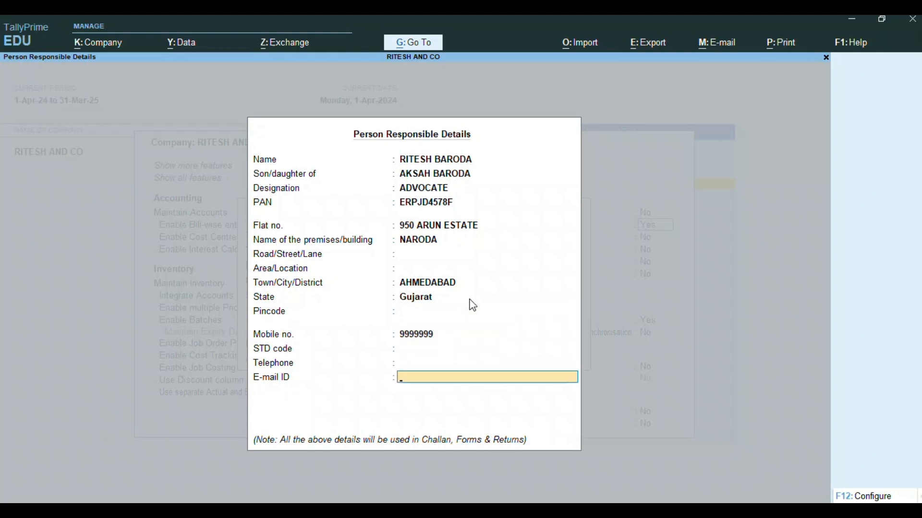
{"action": "key", "text": "Return"}
{"action": "key", "text": "Return"}
{"action": "key", "text": "Return"}
{"action": "key", "text": "Return"}
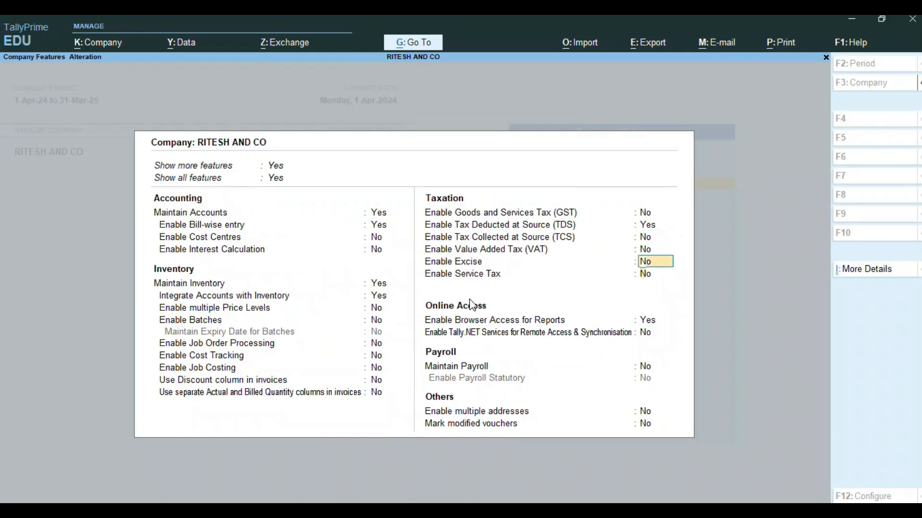
{"action": "key", "text": "Return"}
{"action": "key", "text": "Return"}
{"action": "key", "text": "Return"}
{"action": "key", "text": "Return"}
{"action": "key", "text": "Return"}
{"action": "key", "text": "Return"}
{"action": "key", "text": "Return"}
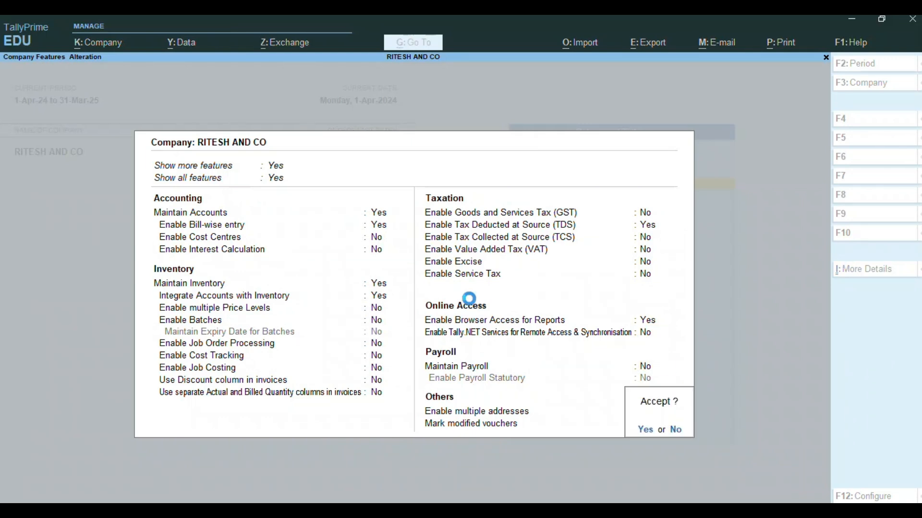
- Save the company features and start a new TDS Nature of Payments master
{"action": "key", "text": "Return"}
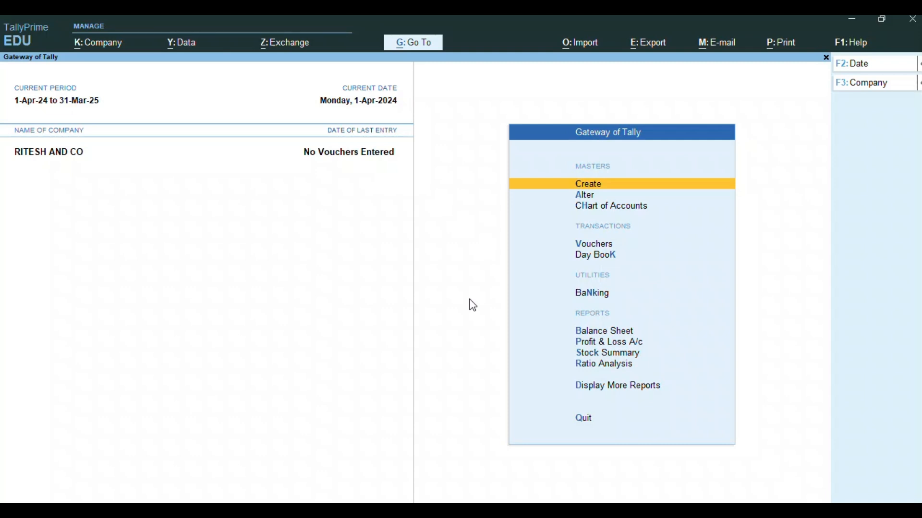
{"action": "key", "text": "Return"}
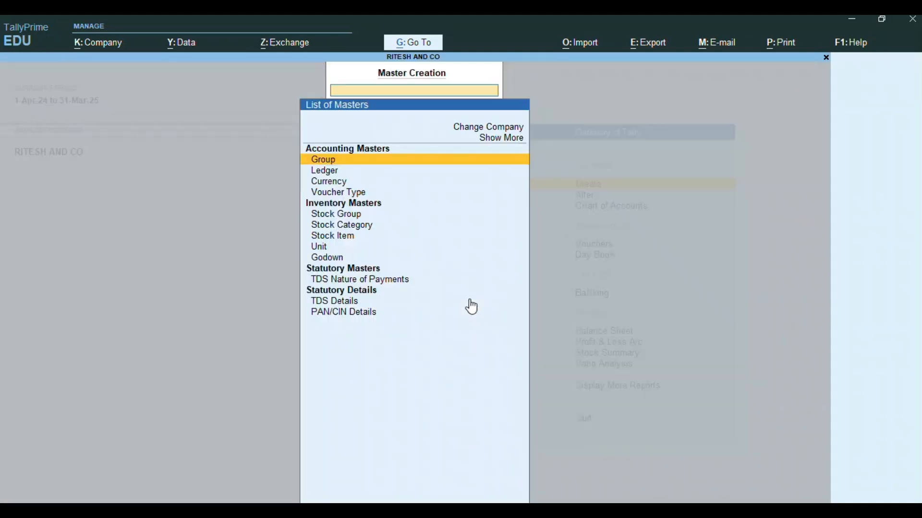
{"action": "key", "text": "Down"}
{"action": "key", "text": "Down"}
{"action": "key", "text": "Down"}
{"action": "key", "text": "Down"}
{"action": "key", "text": "Down"}
{"action": "key", "text": "Down"}
{"action": "key", "text": "Down"}
{"action": "key", "text": "Down"}
{"action": "key", "text": "Down"}
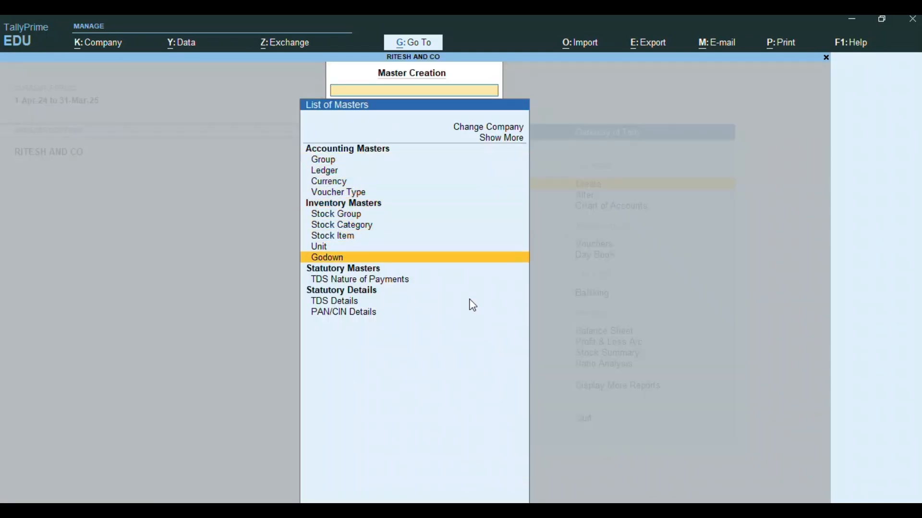
{"action": "key", "text": "Down"}
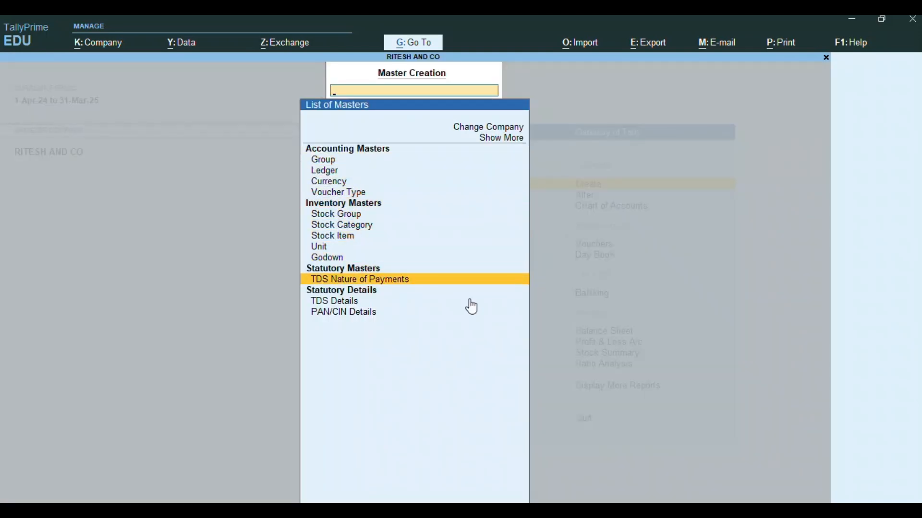
{"action": "key", "text": "Return"}
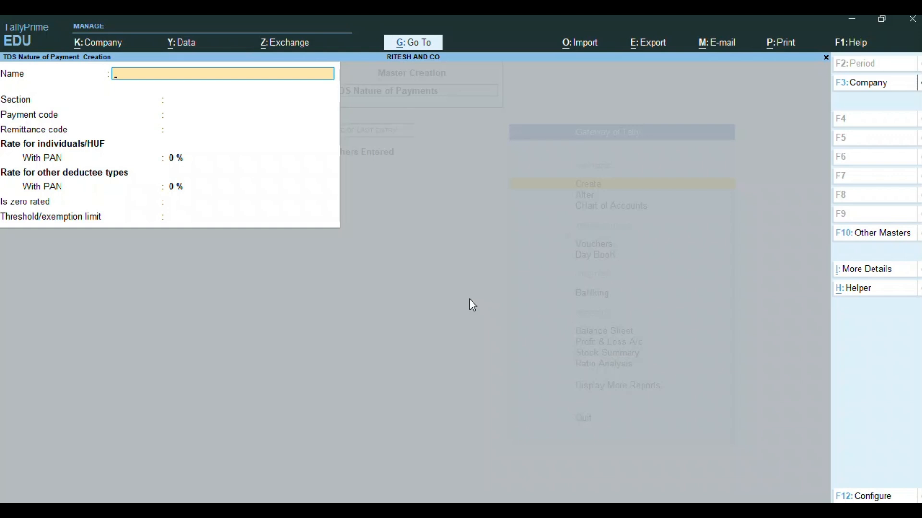
- Create PAYMENT FOR PROFESSIONAL FEE under section 194 J with 10% rates and 30,000 threshold
{"action": "type", "text": "PAYMENT FOR PRE"}
{"action": "key", "text": "BackSpace"}
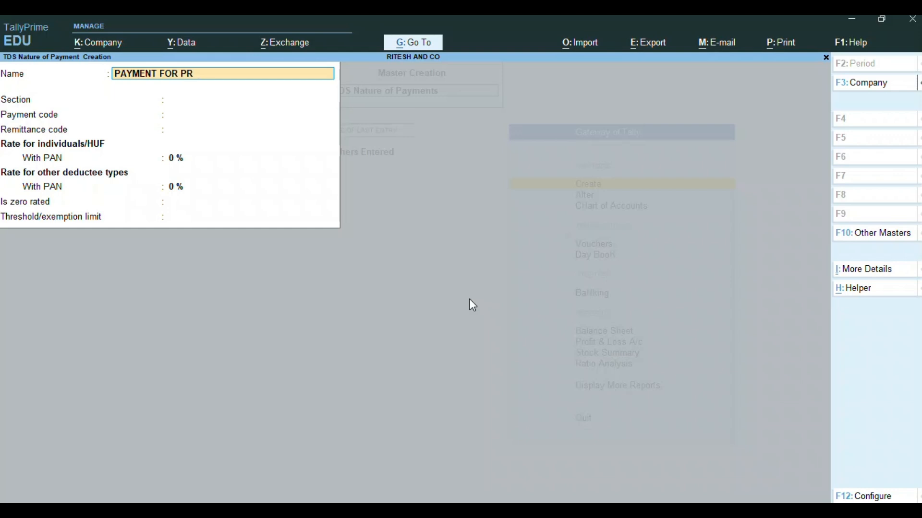
{"action": "type", "text": "OFESSIONAL FEE"}
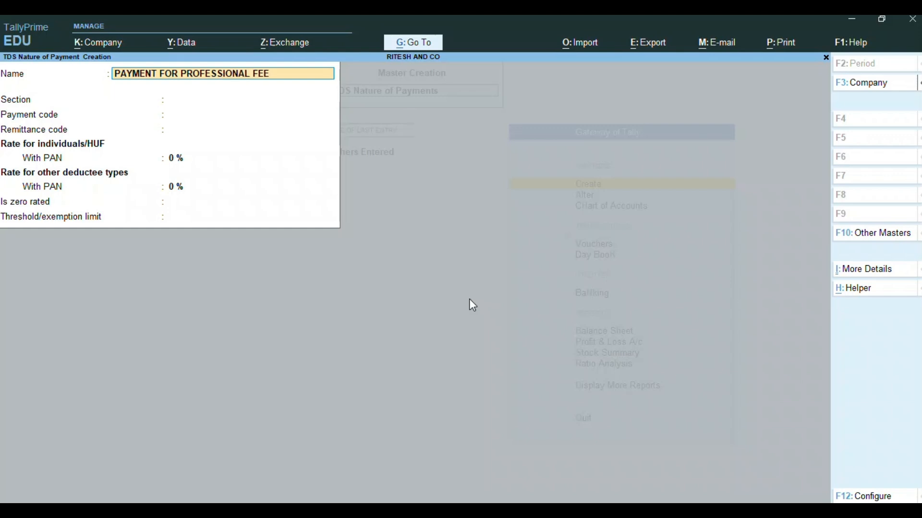
{"action": "key", "text": "Return"}
{"action": "type", "text": "194"}
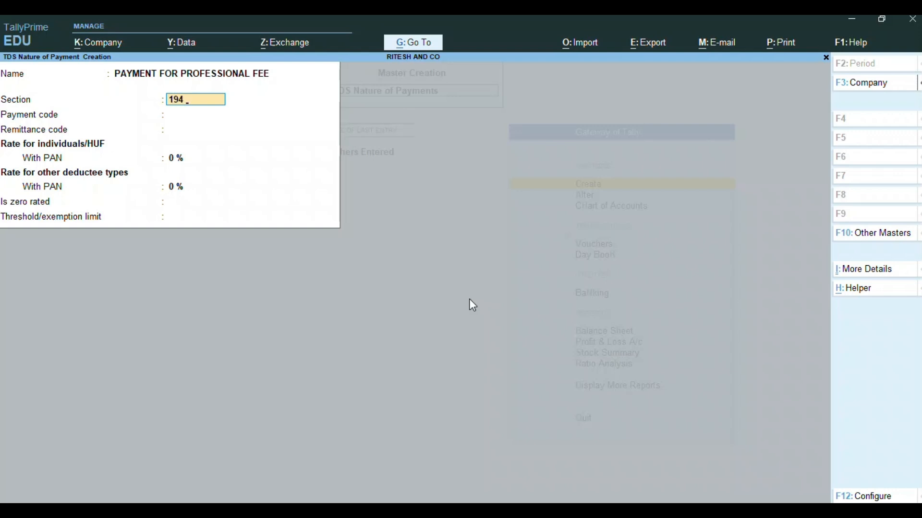
{"action": "type", "text": " J"}
{"action": "key", "text": "Return"}
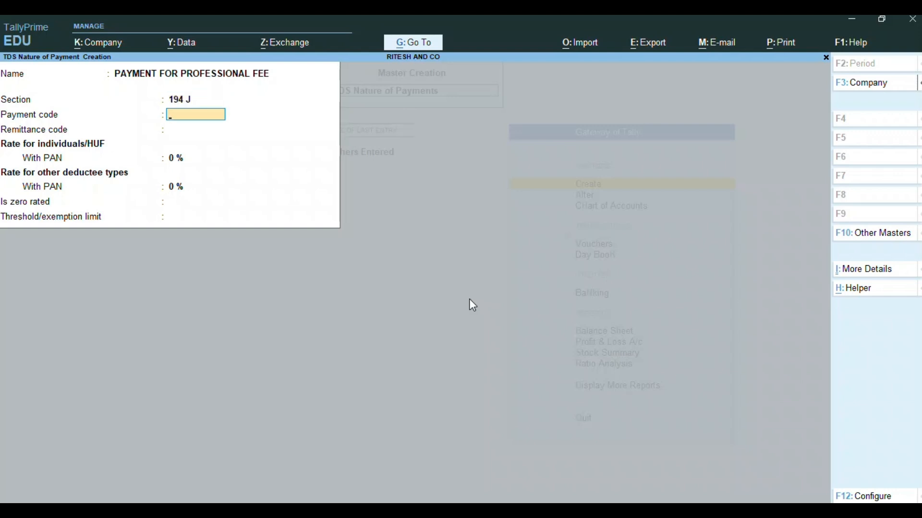
{"action": "key", "text": "Return"}
{"action": "key", "text": "Return"}
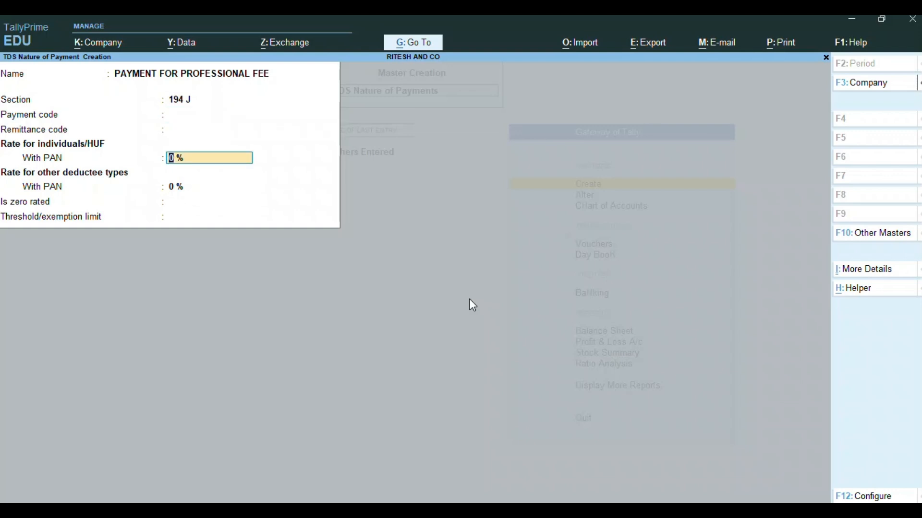
{"action": "type", "text": "10"}
{"action": "key", "text": "Return"}
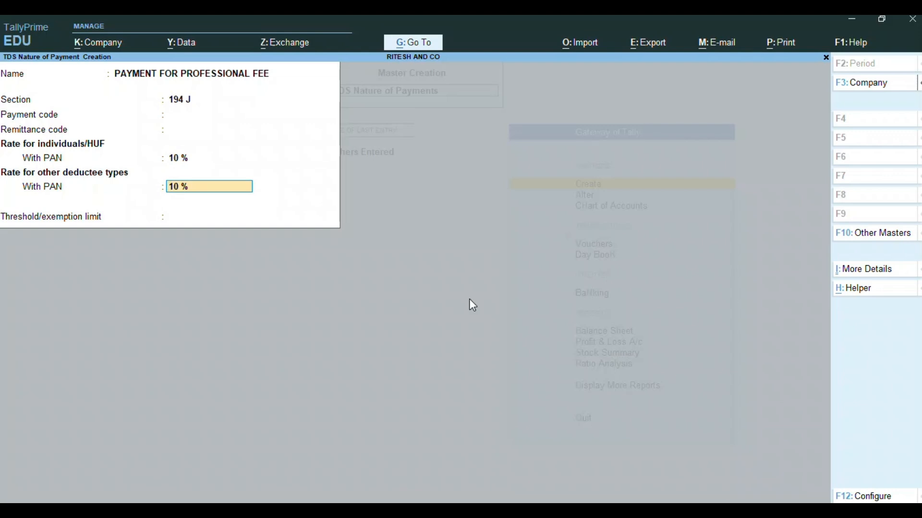
{"action": "key", "text": "Return"}
{"action": "type", "text": "3"}
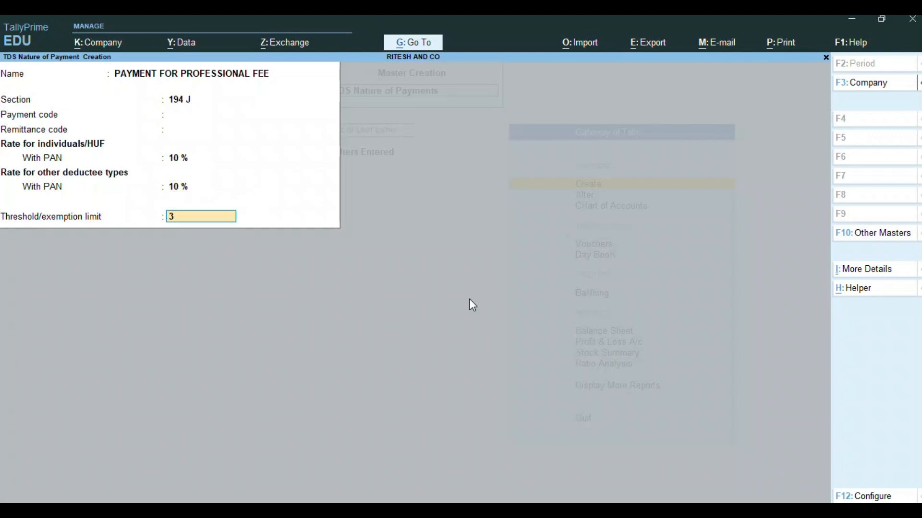
{"action": "type", "text": "0,000000"}
{"action": "key", "text": "Return"}
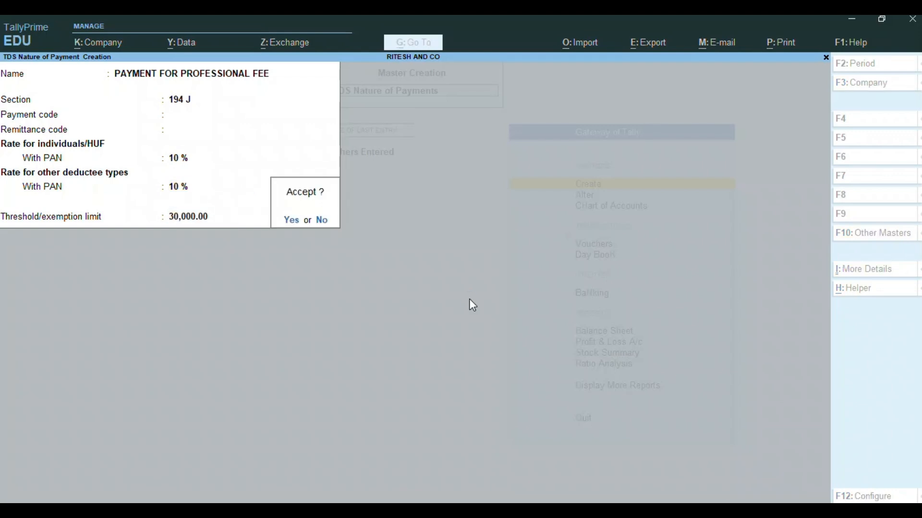
{"action": "key", "text": "Return"}
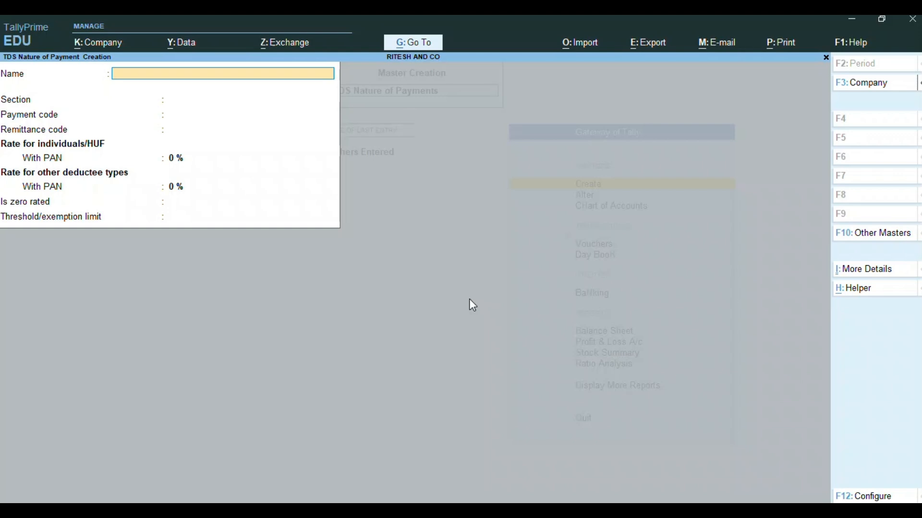
- Discard the blank nature of payment form and return to the Gateway of Tally
{"action": "key", "text": "Escape"}
{"action": "key", "text": "y"}
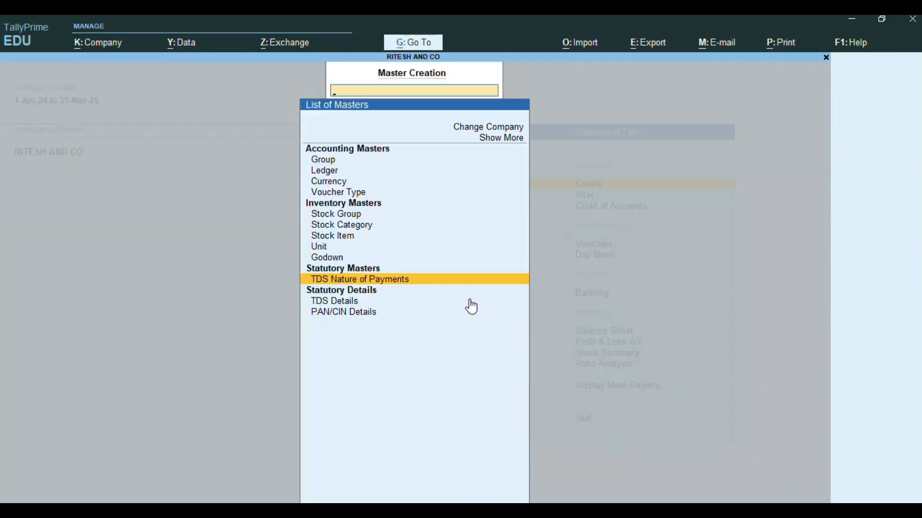
{"action": "key", "text": "Escape"}
{"action": "key", "text": "Down"}
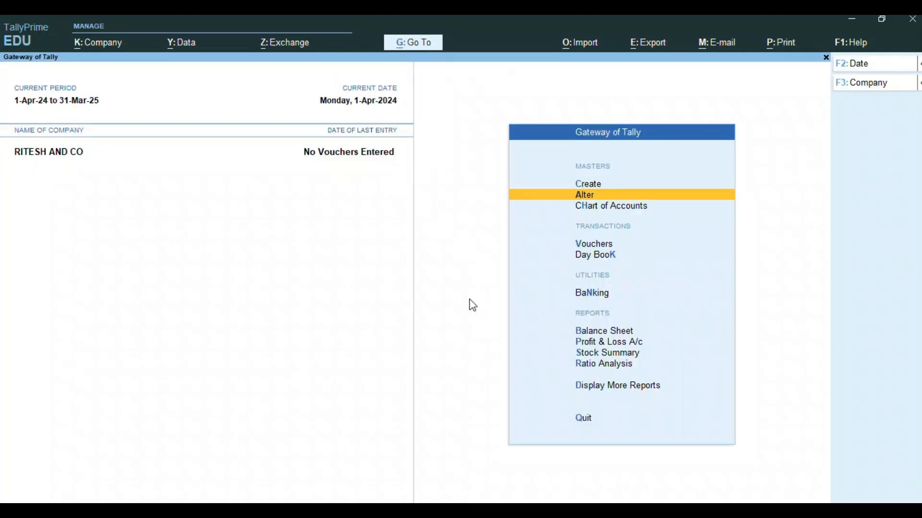
- Create a ledger named ADVOCATE under Sundry Creditors
{"action": "key", "text": "Up"}
{"action": "key", "text": "Return"}
{"action": "key", "text": "Down"}
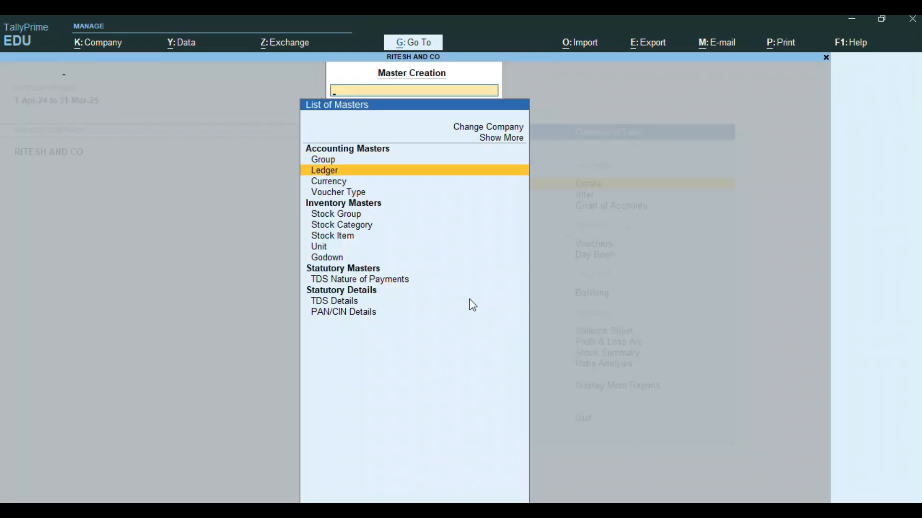
{"action": "key", "text": "Return"}
{"action": "type", "text": "A"}
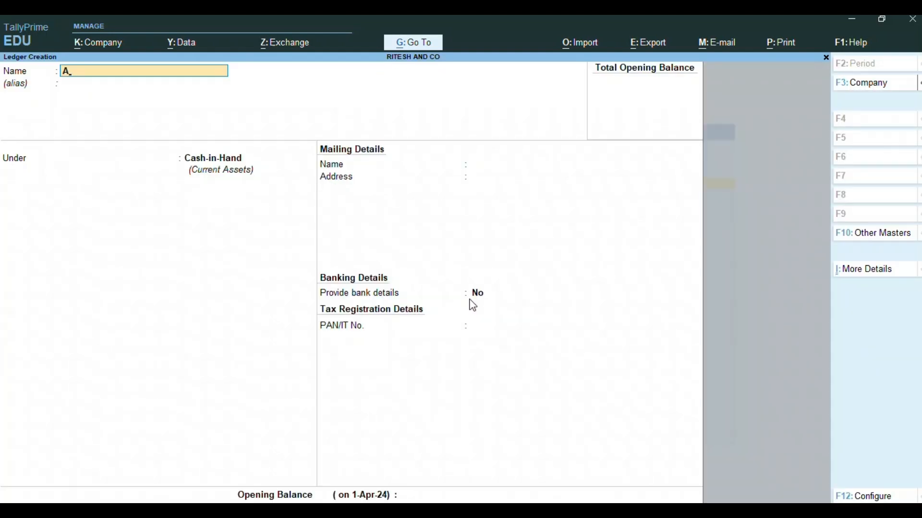
{"action": "type", "text": "DVOCATE"}
{"action": "key", "text": "Return"}
{"action": "key", "text": "Return"}
{"action": "type", "text": "SU"}
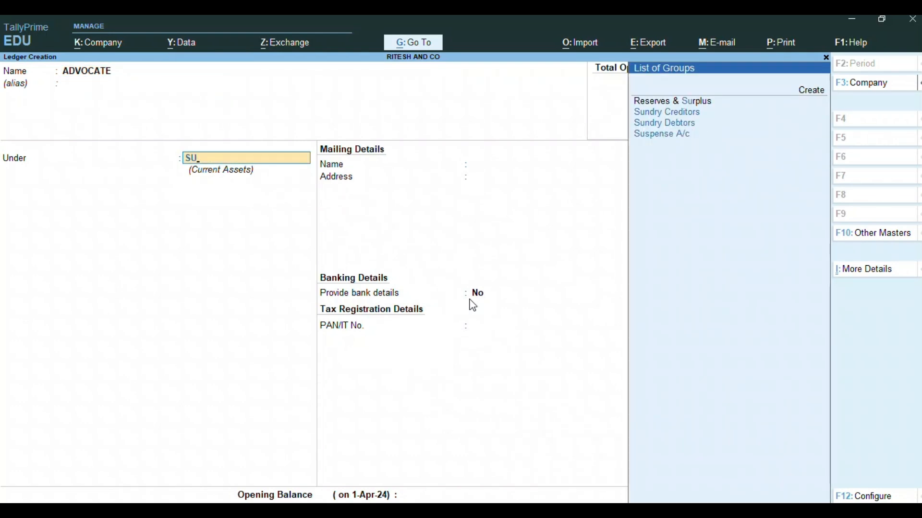
{"action": "key", "text": "Down"}
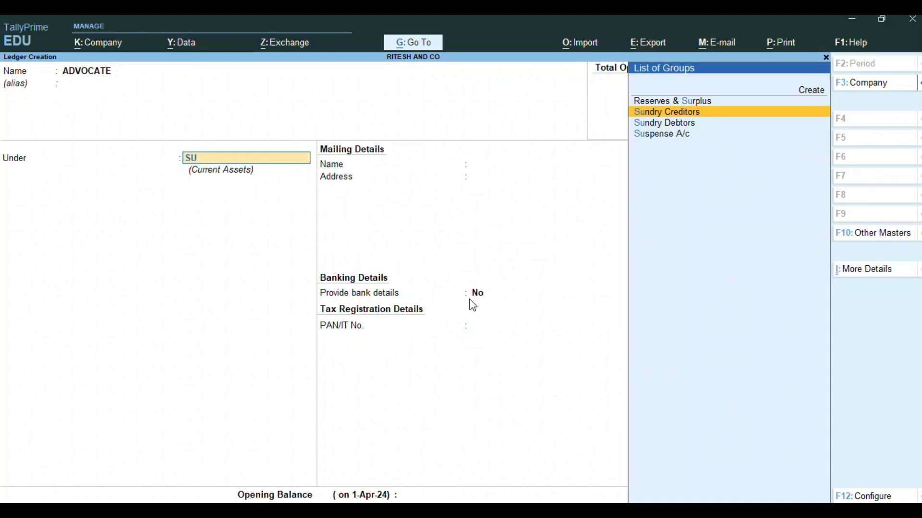
{"action": "key", "text": "Return"}
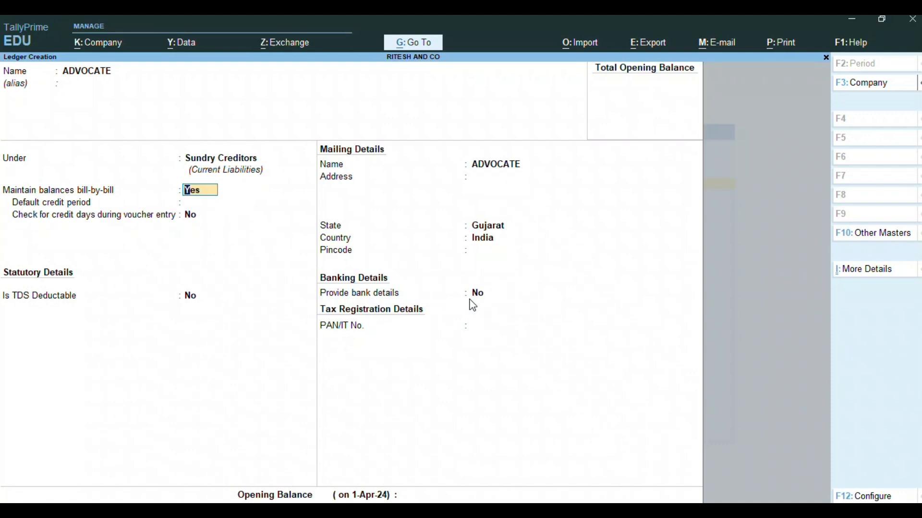
- Mark ADVOCATE as TDS deductible with deductee type Individual/HUF - Resident
{"action": "key", "text": "Return"}
{"action": "key", "text": "Return"}
{"action": "key", "text": "Return"}
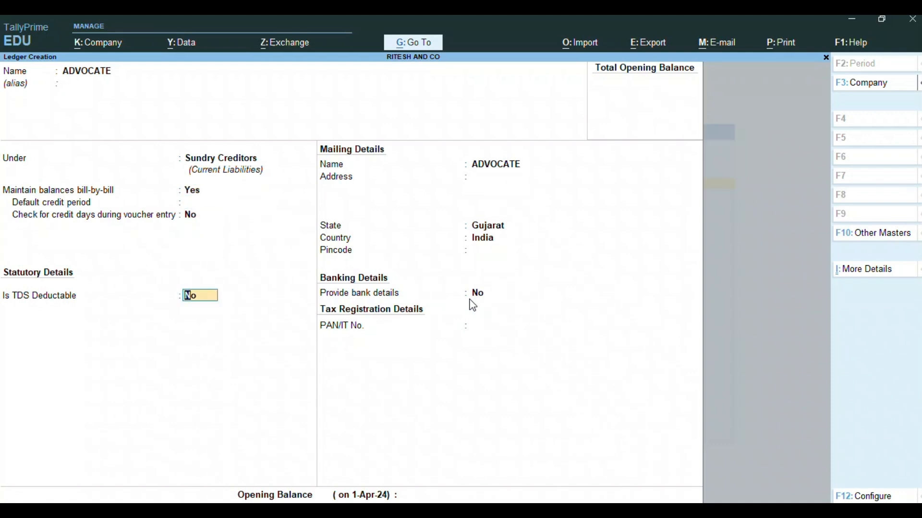
{"action": "type", "text": "Y"}
{"action": "key", "text": "Return"}
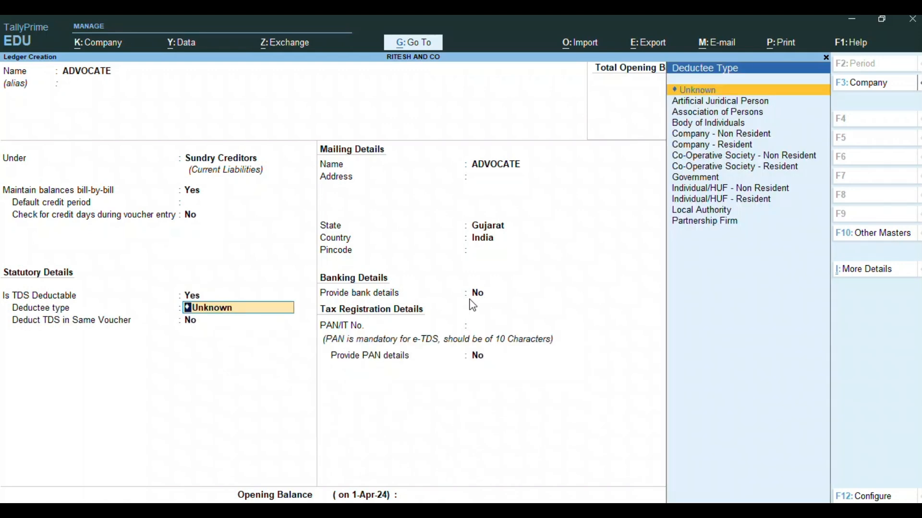
{"action": "type", "text": "IN"}
{"action": "key", "text": "Down"}
{"action": "key", "text": "Down"}
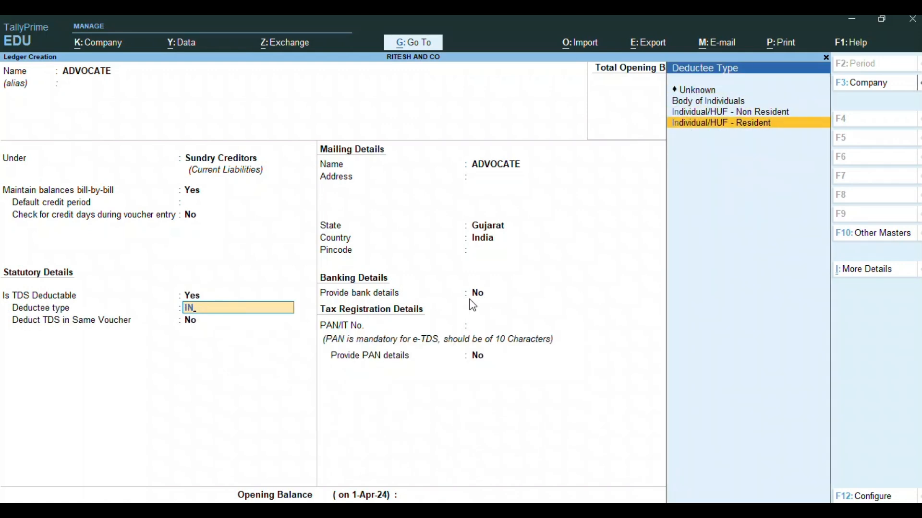
{"action": "key", "text": "Return"}
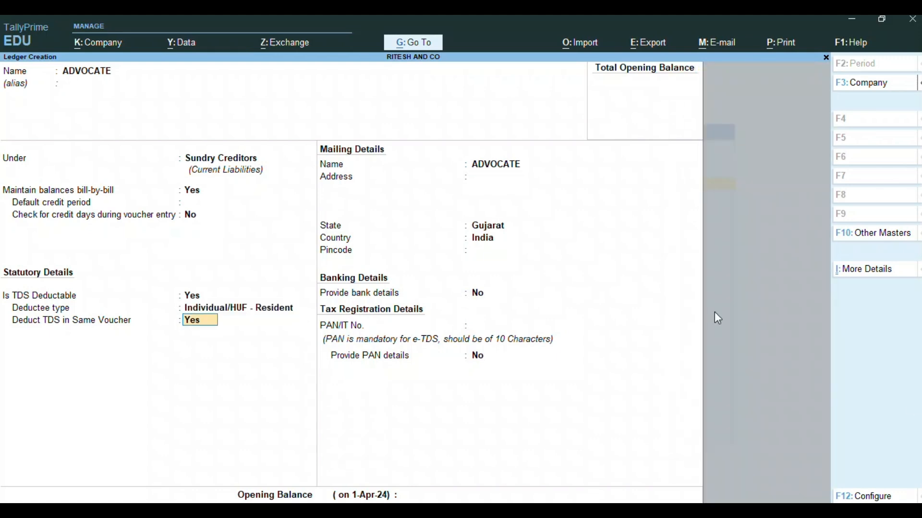
- Enter the advocate's PAN and save the ADVOCATE ledger
{"action": "mouse_move", "coordinate": [912, 401]}
{"action": "left_click", "coordinate": [889, 350]}
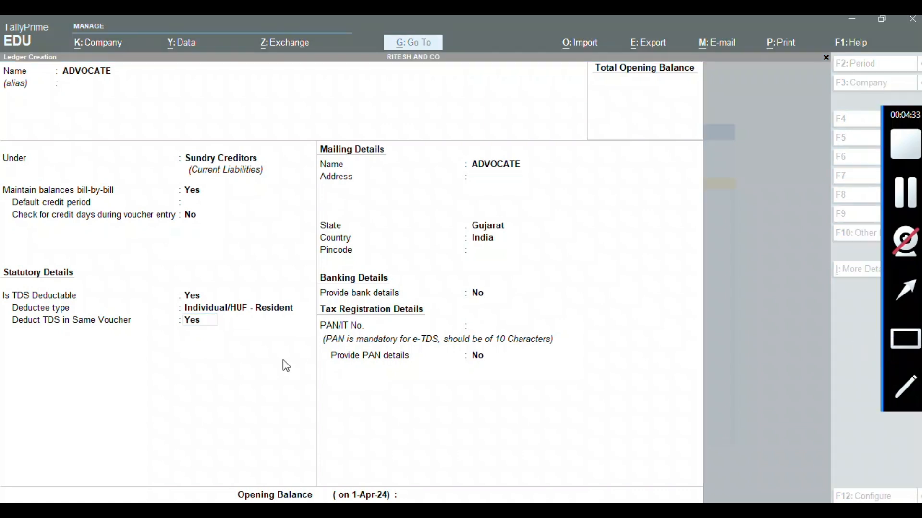
{"action": "mouse_move", "coordinate": [9, 276]}
{"action": "left_mouse_down"}
{"action": "mouse_move", "coordinate": [29, 355]}
{"action": "mouse_move", "coordinate": [254, 386]}
{"action": "left_mouse_up"}
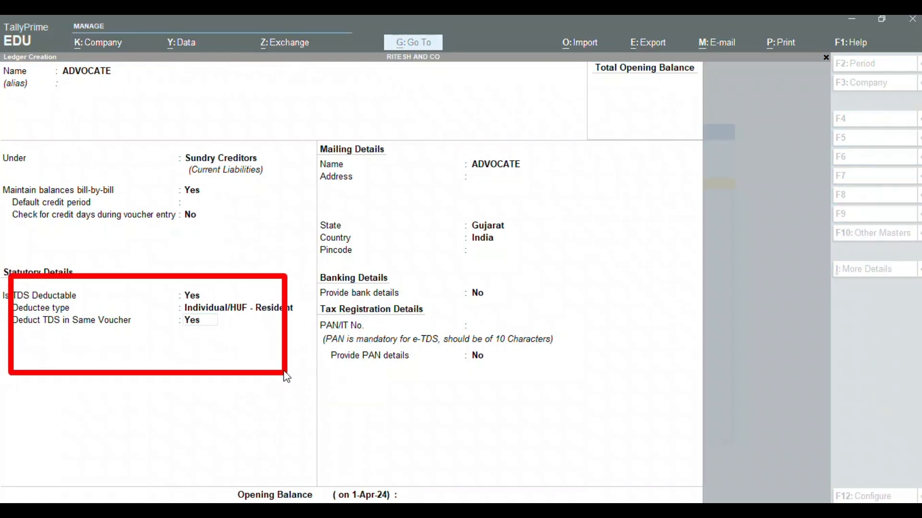
{"action": "left_click", "coordinate": [192, 320]}
{"action": "key", "text": "Return"}
{"action": "key", "text": "Return"}
{"action": "key", "text": "Return"}
{"action": "key", "text": "Return"}
{"action": "key", "text": "Return"}
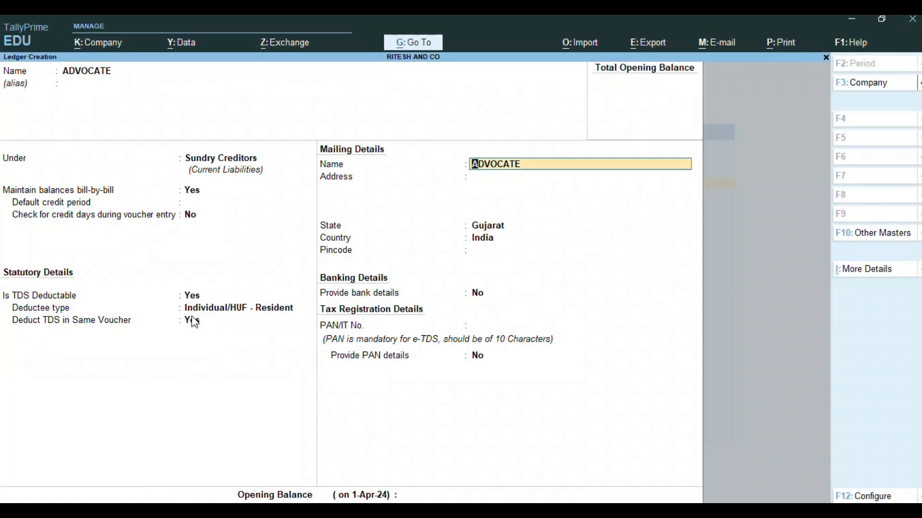
{"action": "key", "text": "Return"}
{"action": "key", "text": "Return"}
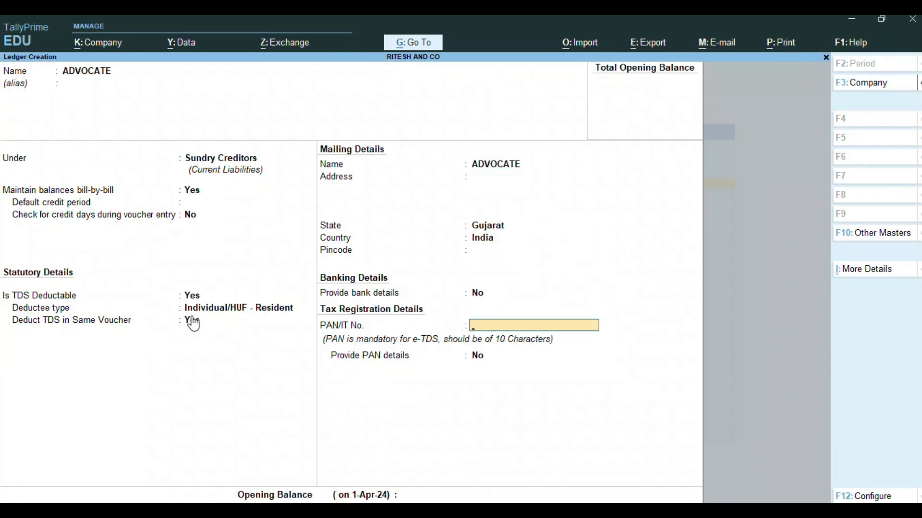
{"action": "key", "text": "Return"}
{"action": "key", "text": "Return"}
{"action": "key", "text": "Return"}
{"action": "key", "text": "Return"}
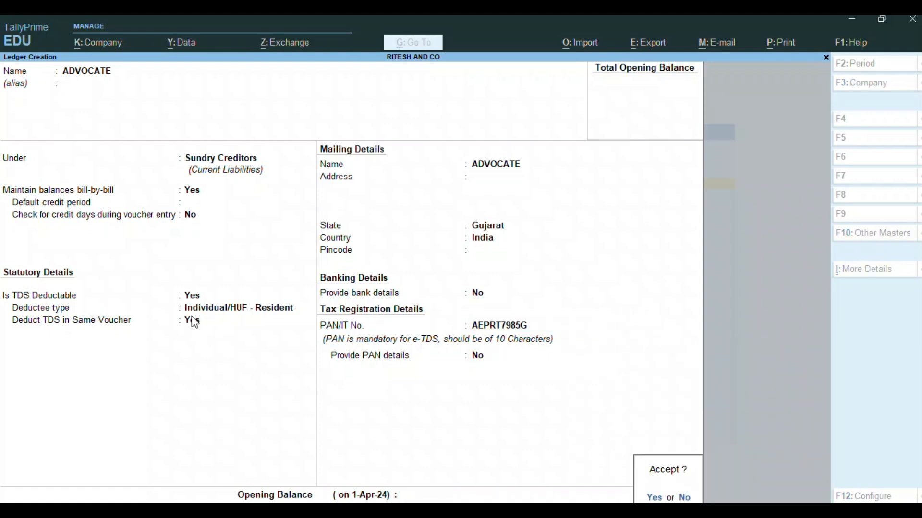
{"action": "key", "text": "y"}
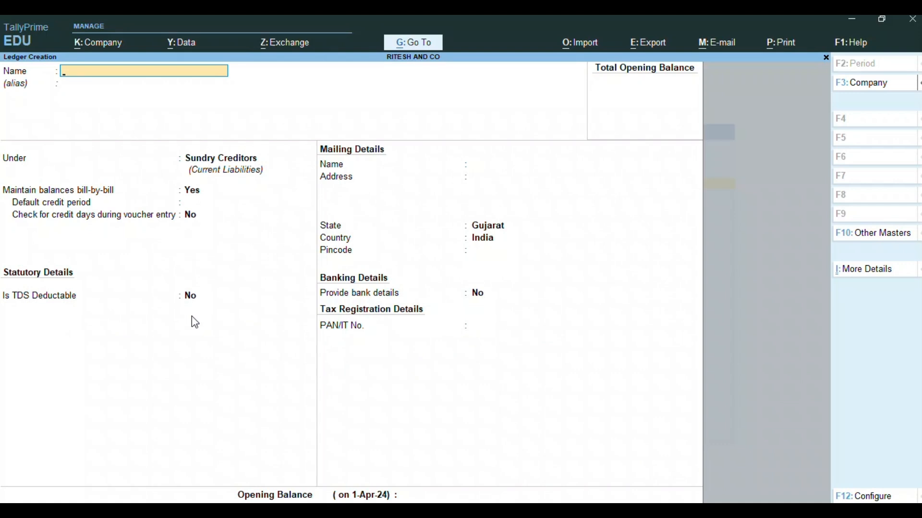
- Create a PROFESSIONAL FEE ledger under Indirect Expenses
{"action": "type", "text": "PRE"}
{"action": "key", "text": "BackSpace"}
{"action": "type", "text": "OFESSIONAL FEE"}
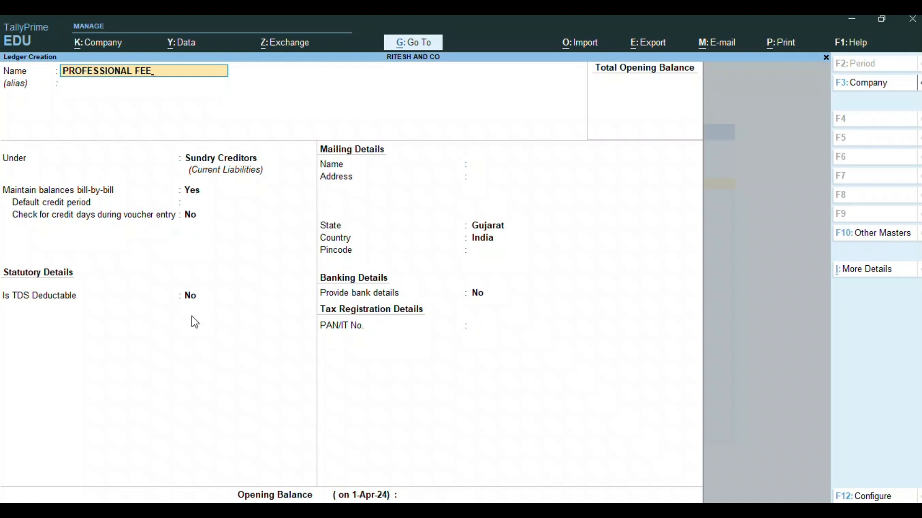
{"action": "key", "text": "Return"}
{"action": "key", "text": "Return"}
{"action": "type", "text": "IN"}
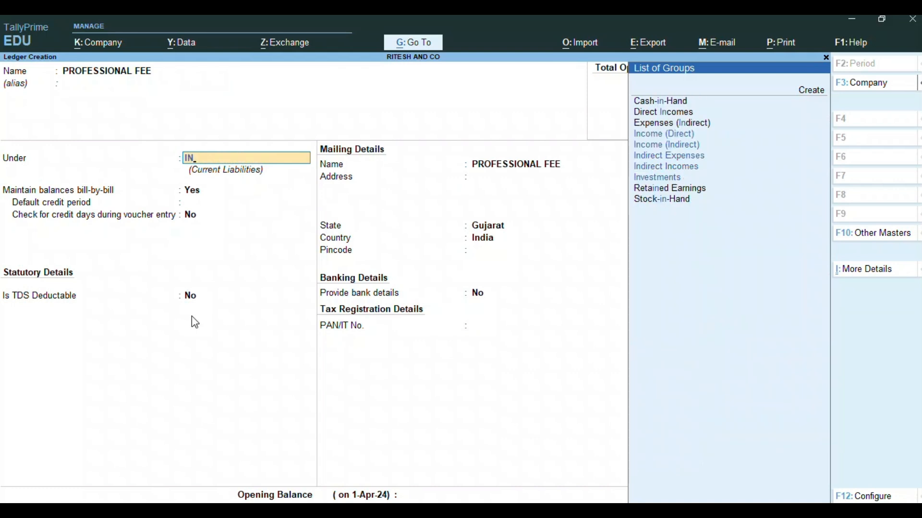
{"action": "key", "text": "Down"}
{"action": "key", "text": "Down"}
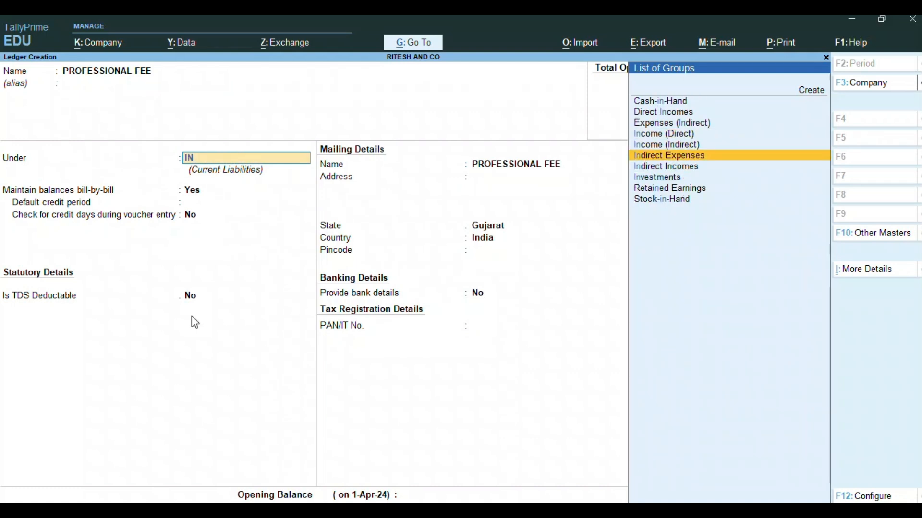
{"action": "key", "text": "Return"}
- Make TDS Applicable with nature PAYMENT FOR PROFESSIONAL FEE and save the ledger
{"action": "key", "text": "Return"}
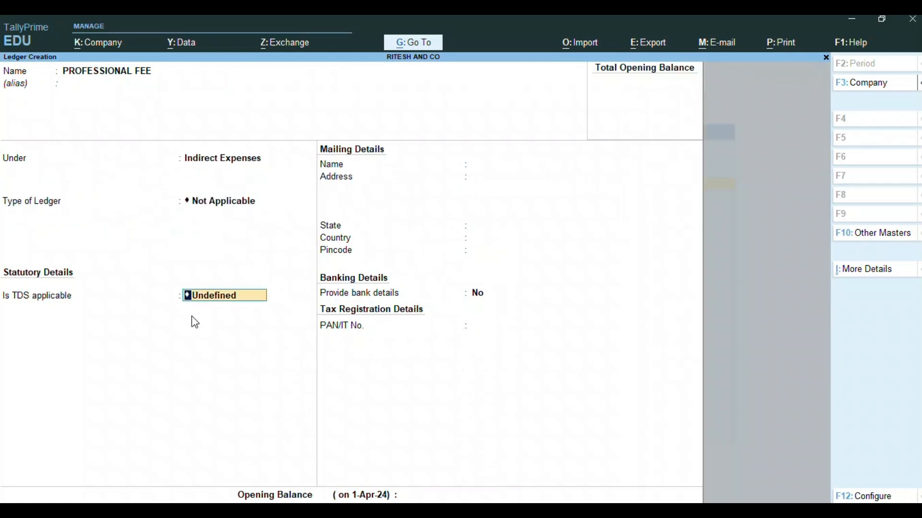
{"action": "key", "text": "Return"}
{"action": "key", "text": "BackSpace"}
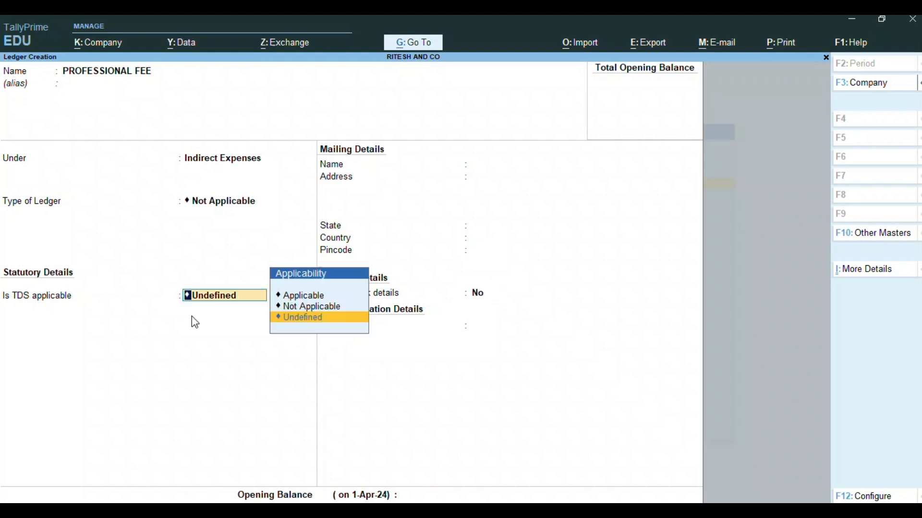
{"action": "key", "text": "Up"}
{"action": "key", "text": "Up"}
{"action": "key", "text": "Return"}
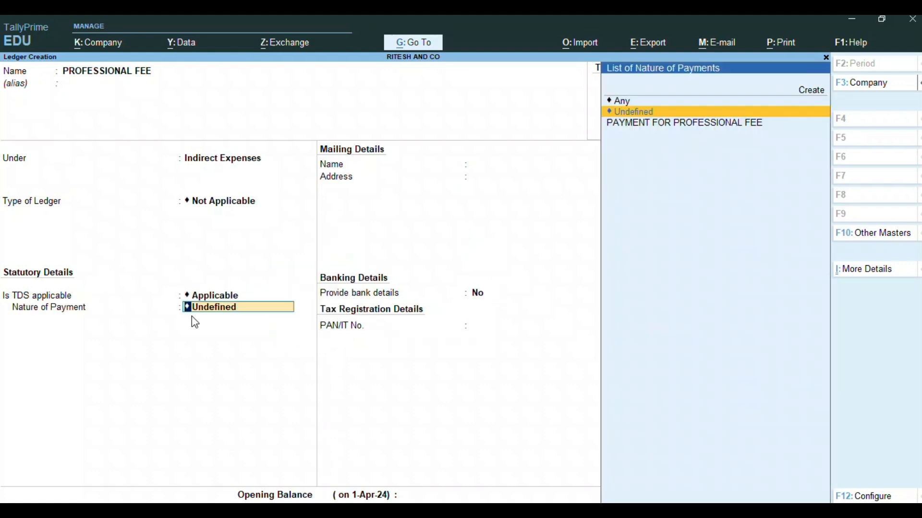
{"action": "key", "text": "Down"}
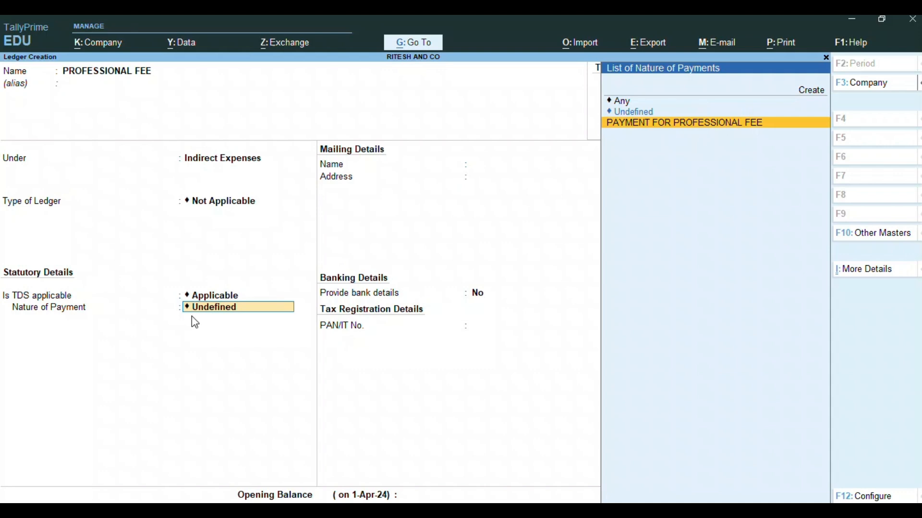
{"action": "key", "text": "Return"}
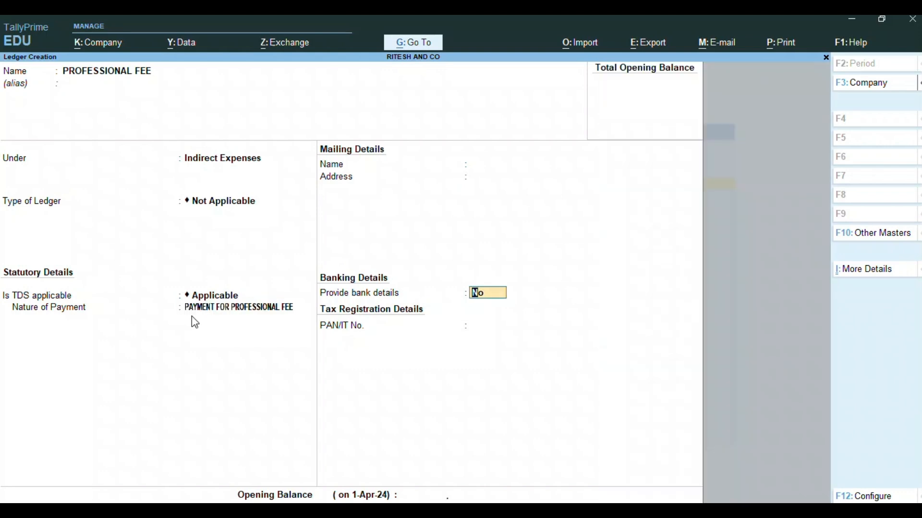
{"action": "key", "text": "Return"}
{"action": "key", "text": "Return"}
{"action": "key", "text": "Return"}
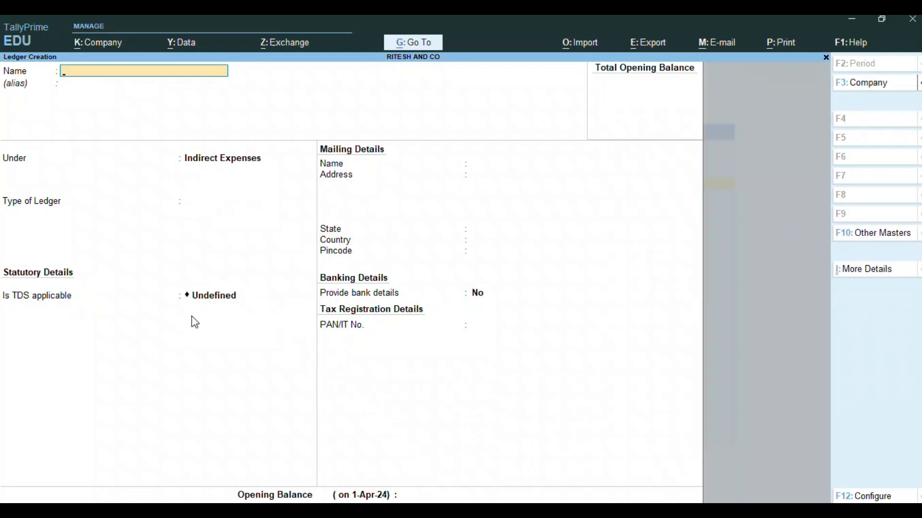
- Save TDS ON PROFESSIONAL FEE under Duties & Taxes as TDS, nature PAYMENT FOR PROFESSIONAL FEE
{"action": "type", "text": "TDS ON PROFESSI"}
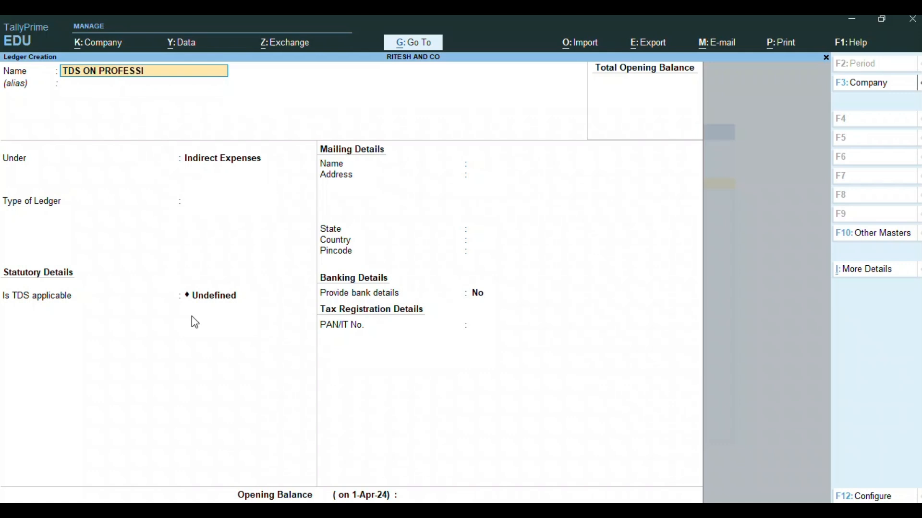
{"action": "type", "text": "ONAL FEE"}
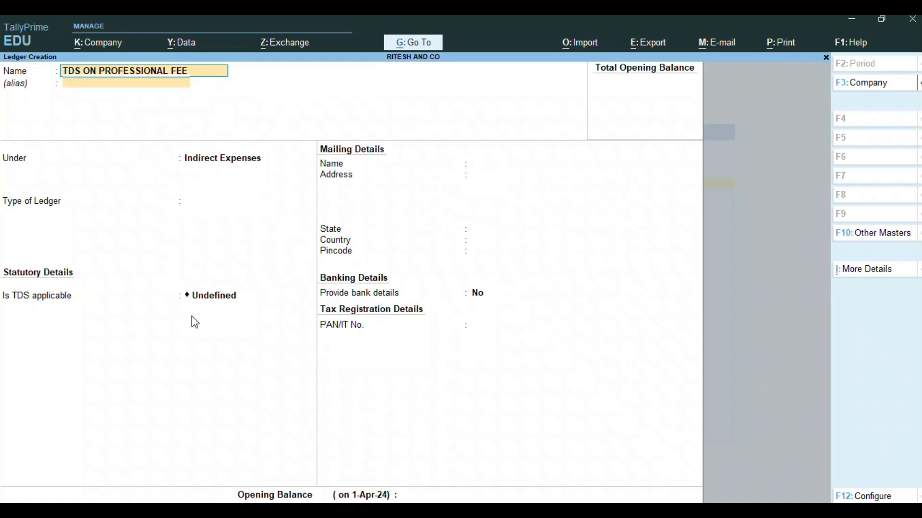
{"action": "key", "text": "Return"}
{"action": "key", "text": "Return"}
{"action": "type", "text": "DU"}
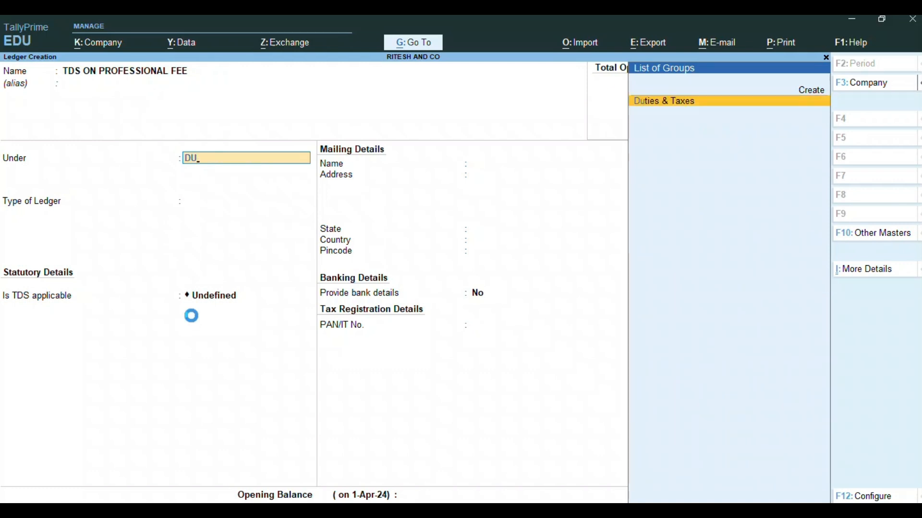
{"action": "key", "text": "Return"}
{"action": "key", "text": "Down"}
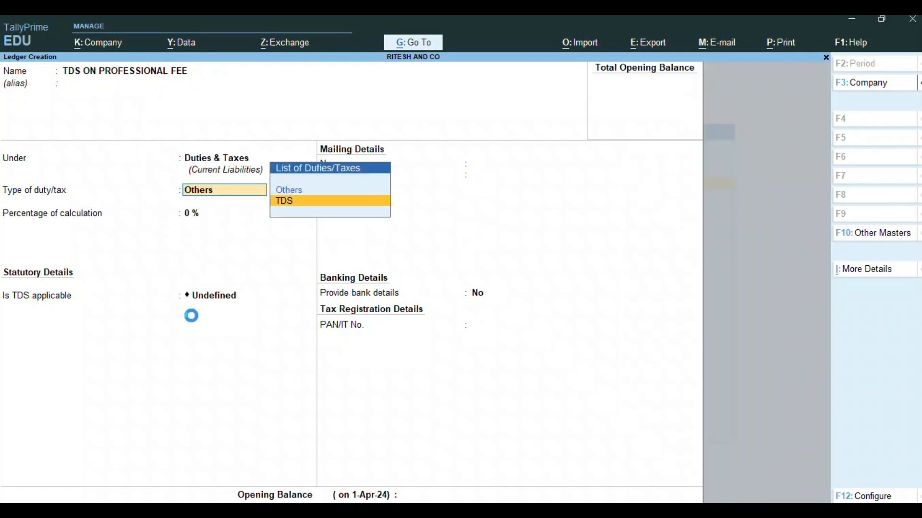
{"action": "key", "text": "Return"}
{"action": "key", "text": "Down"}
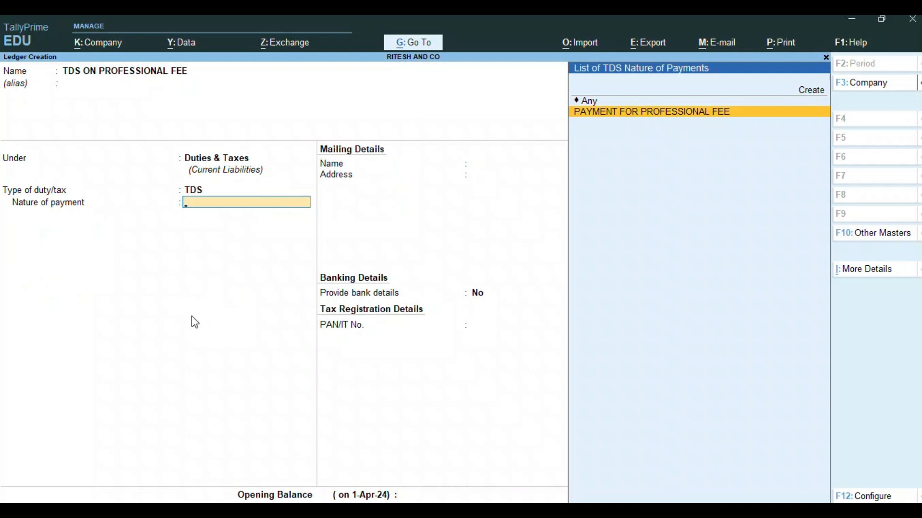
{"action": "key", "text": "Return"}
{"action": "key", "text": "Return"}
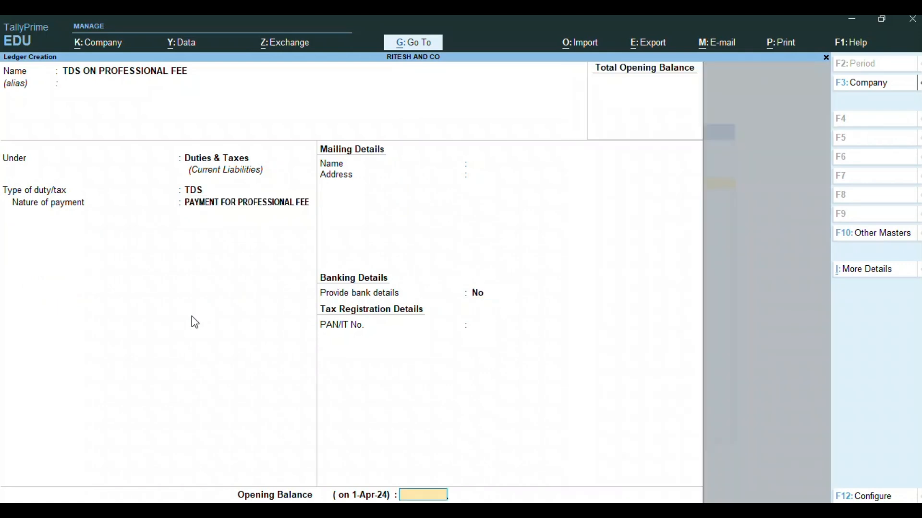
{"action": "key", "text": "Return"}
{"action": "key", "text": "Return"}
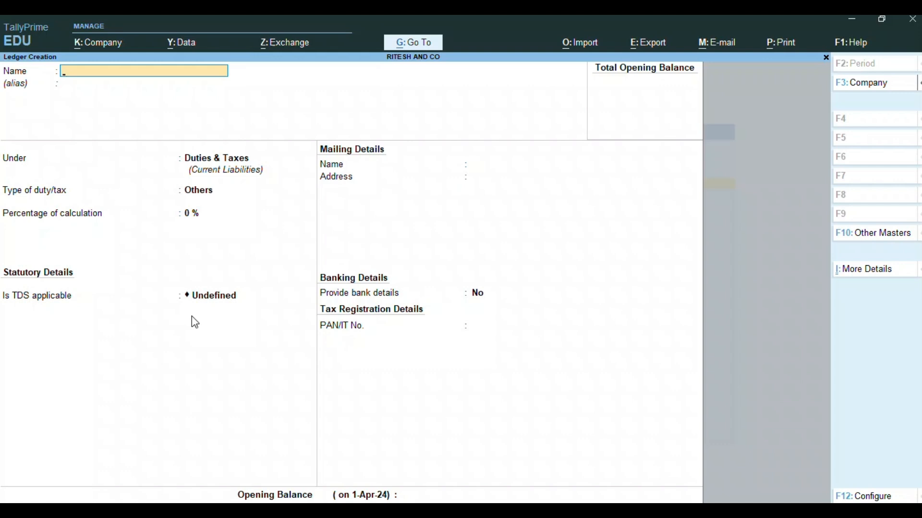
- Leave ledger creation and return to the Gateway of Tally
{"action": "key", "text": "Escape"}
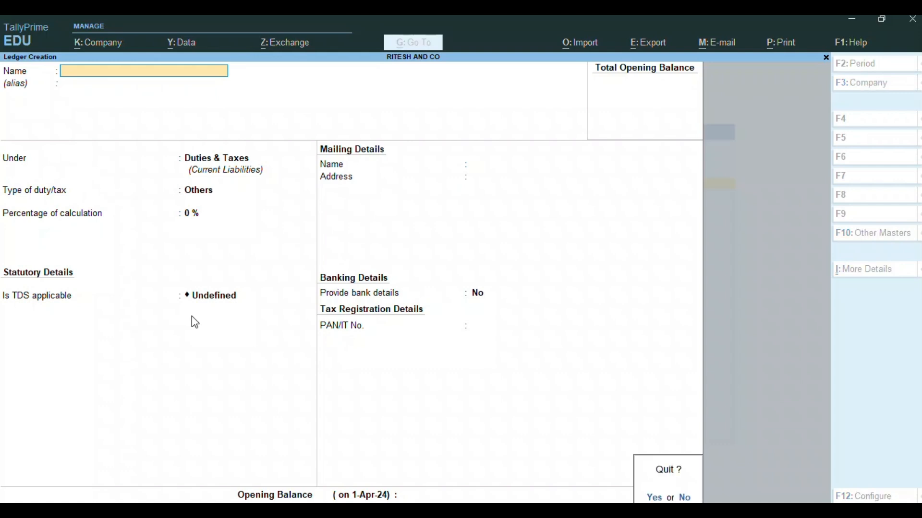
{"action": "key", "text": "y"}
{"action": "key", "text": "Escape"}
- Decline quitting Tally and start a new Journal voucher with F7
{"action": "key", "text": "n"}
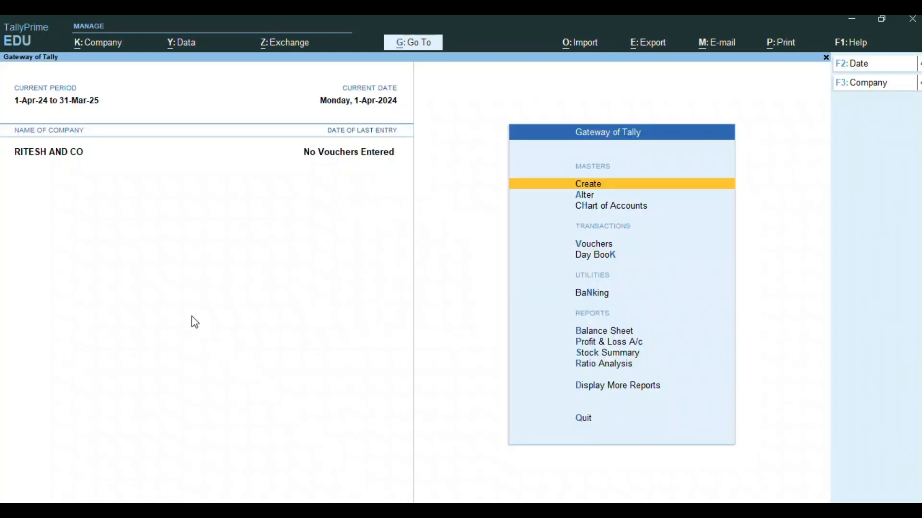
{"action": "key", "text": "Escape"}
{"action": "key", "text": "n"}
{"action": "key", "text": "Down"}
{"action": "key", "text": "Down"}
{"action": "key", "text": "Down"}
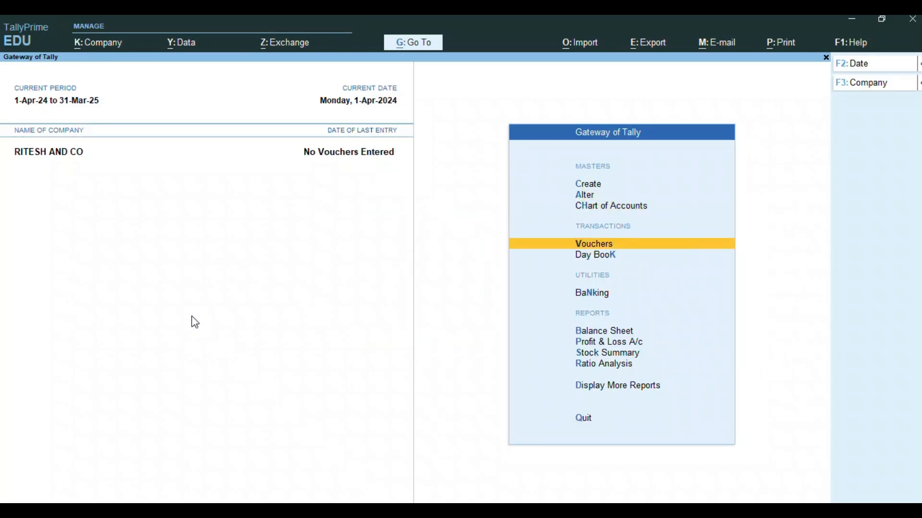
{"action": "key", "text": "Return"}
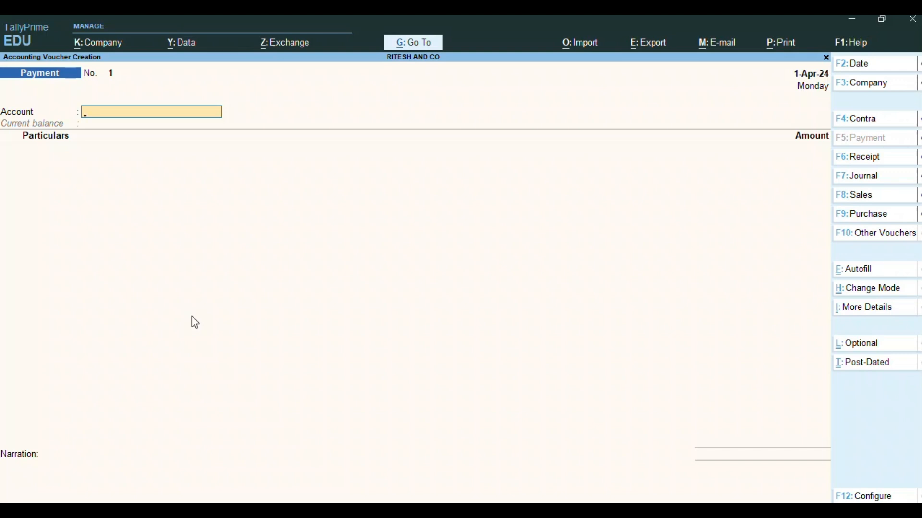
{"action": "key", "text": "F7"}
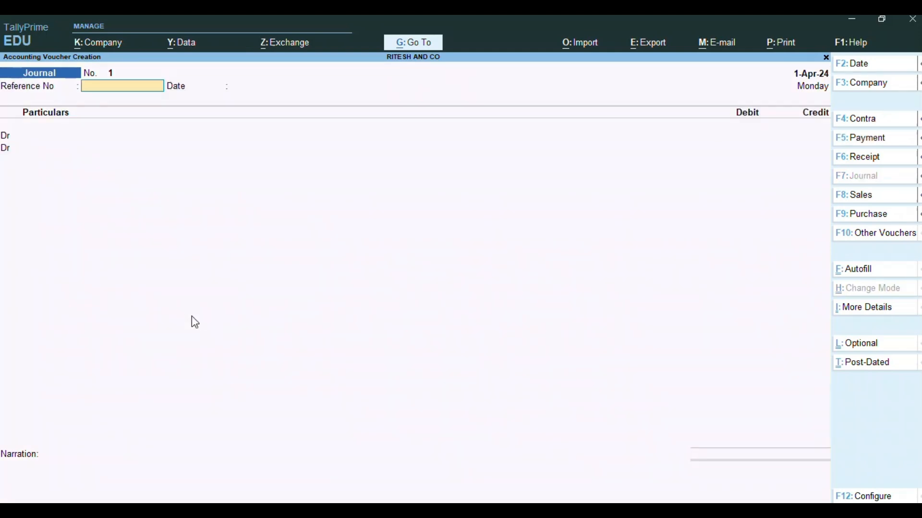
- Debit PROFESSIONAL FEE 35,000 and start a credit line to ADVOCATE
{"action": "key", "text": "Return"}
{"action": "key", "text": "Return"}
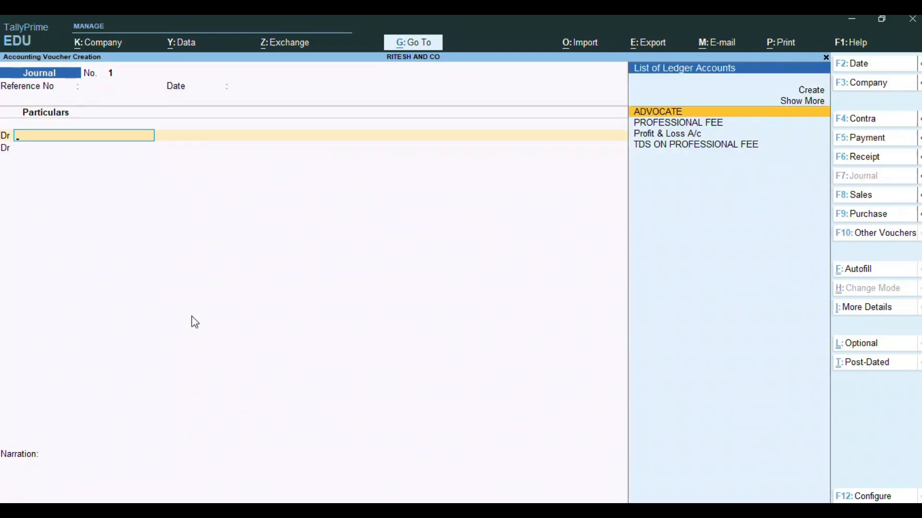
{"action": "key", "text": "Down"}
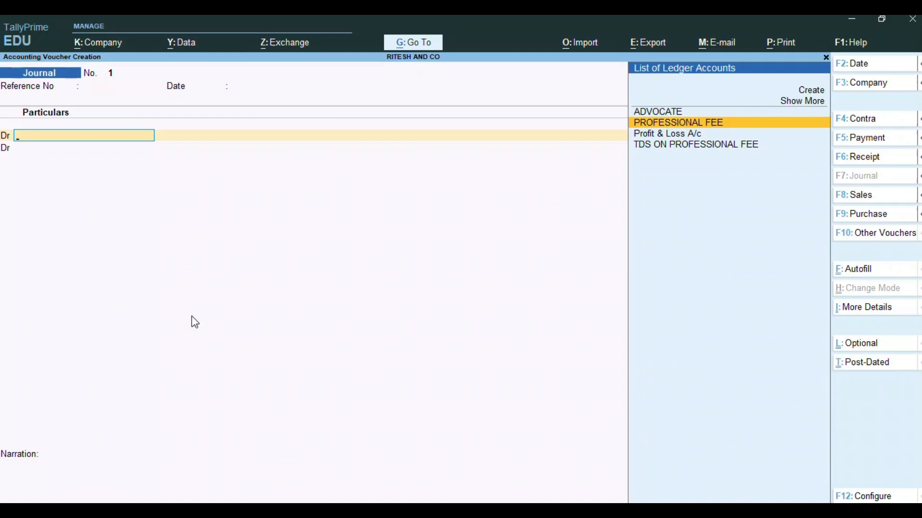
{"action": "key", "text": "Return"}
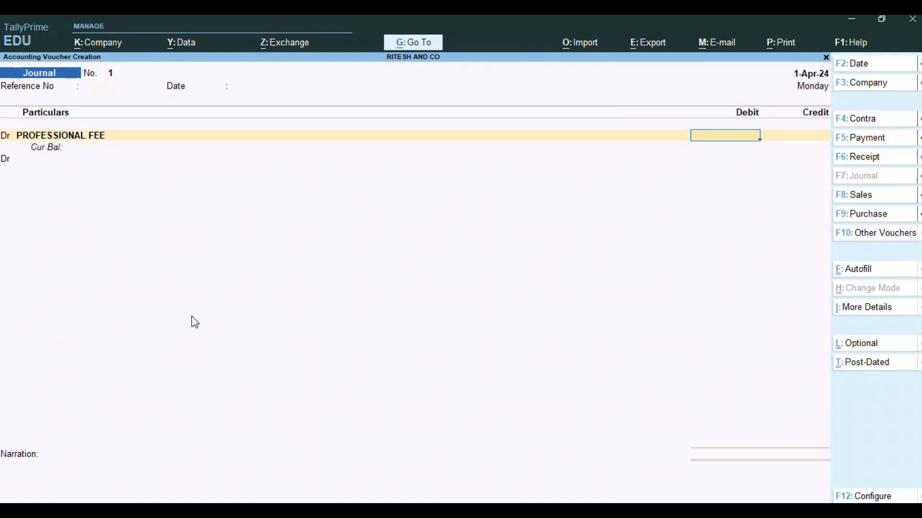
{"action": "type", "text": "35000"}
{"action": "key", "text": "Return"}
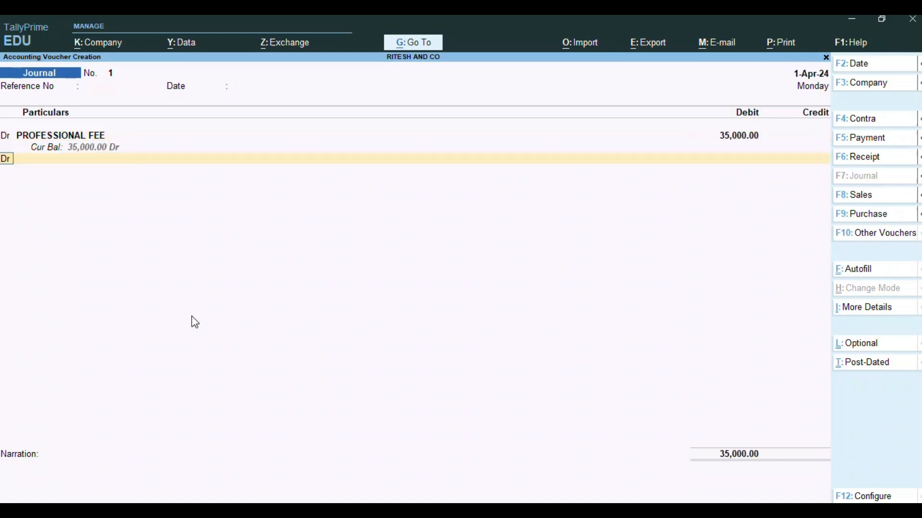
{"action": "type", "text": "c"}
{"action": "key", "text": "Return"}
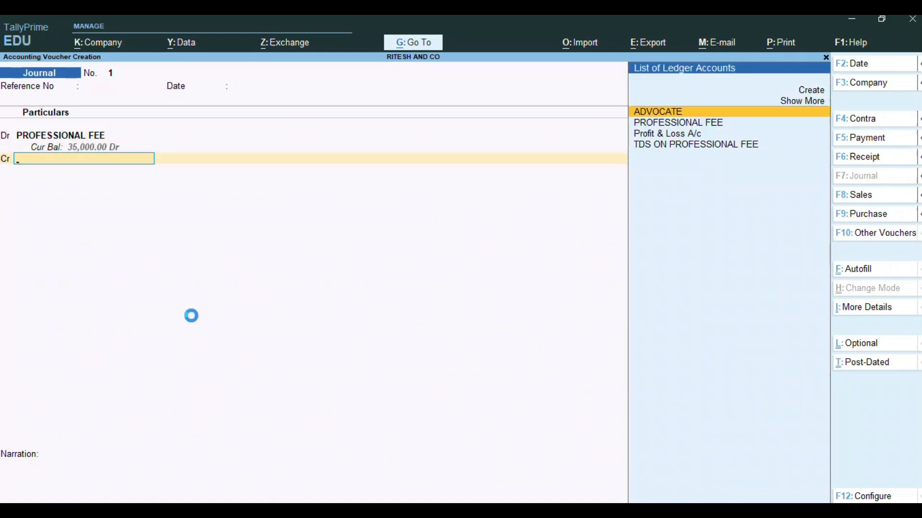
{"action": "key", "text": "Return"}
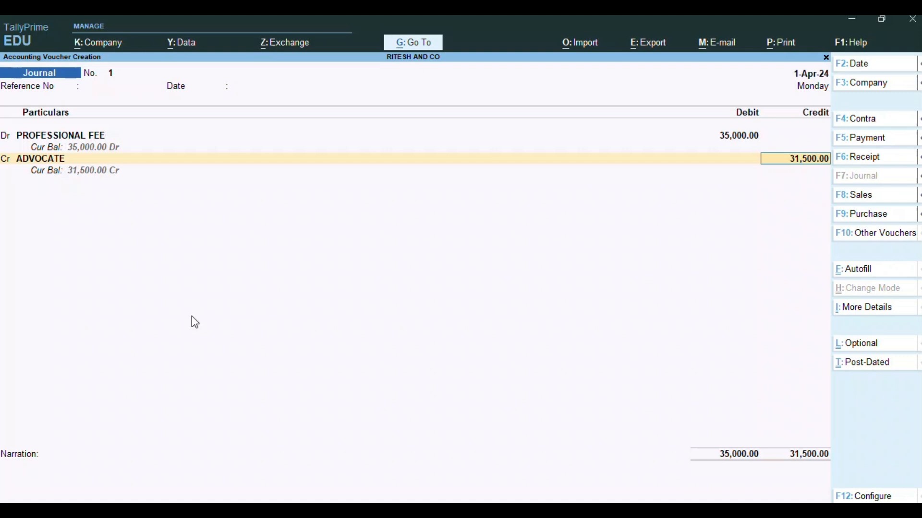
- Split ADVOCATE's bill-wise details into New Ref 1 for 35,000 Cr and New Ref 1 for 3,500 Dr
{"action": "key", "text": "Return"}
{"action": "key", "text": "Return"}
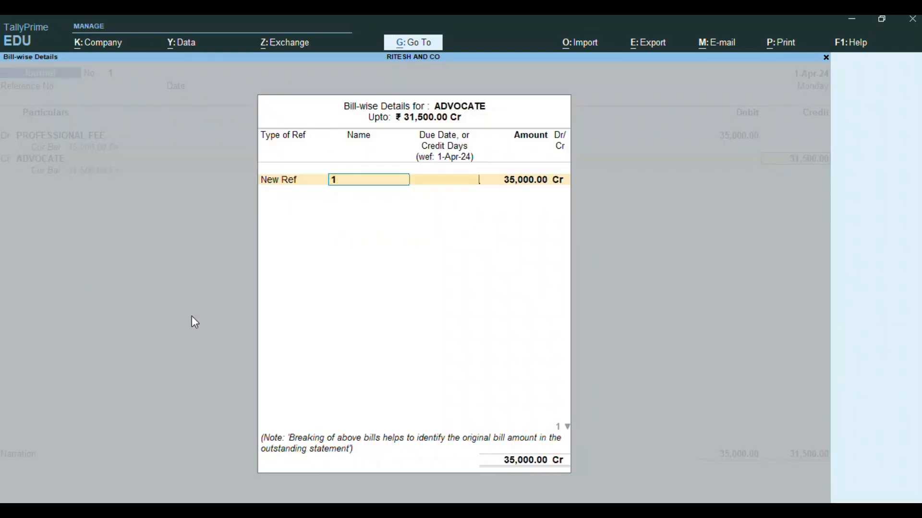
{"action": "key", "text": "Return"}
{"action": "key", "text": "Return"}
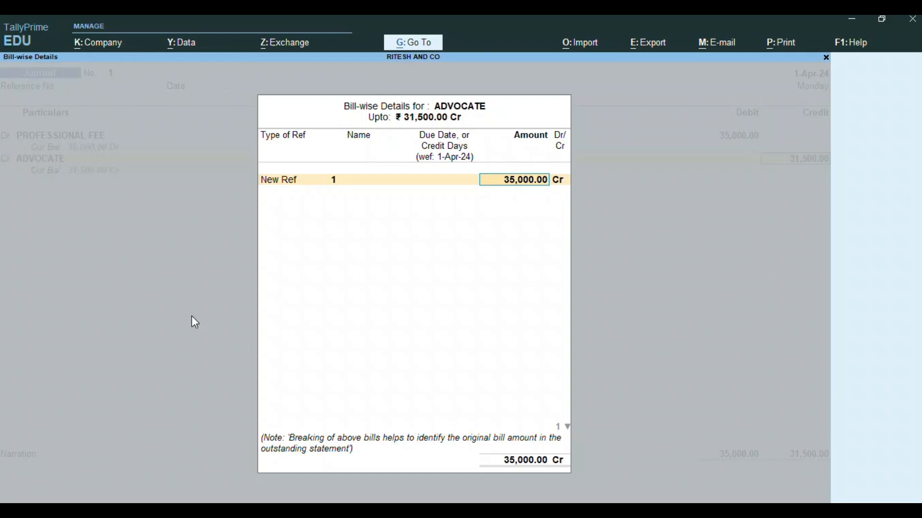
{"action": "key", "text": "Return"}
{"action": "key", "text": "Return"}
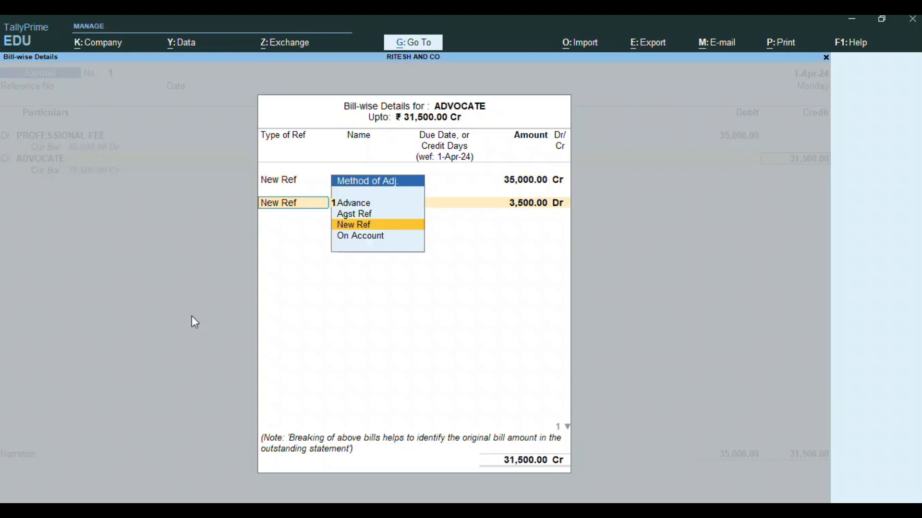
{"action": "key", "text": "Return"}
{"action": "key", "text": "Return"}
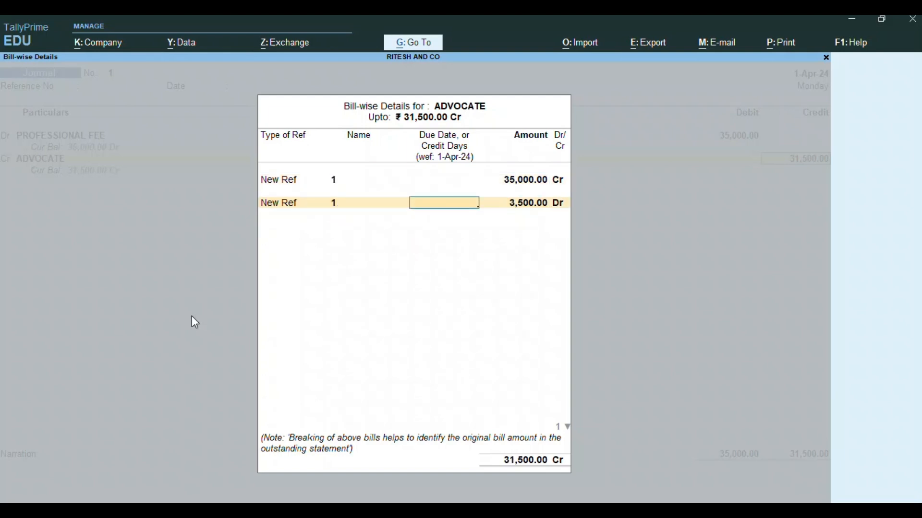
{"action": "key", "text": "Return"}
{"action": "key", "text": "Return"}
{"action": "key", "text": "Return"}
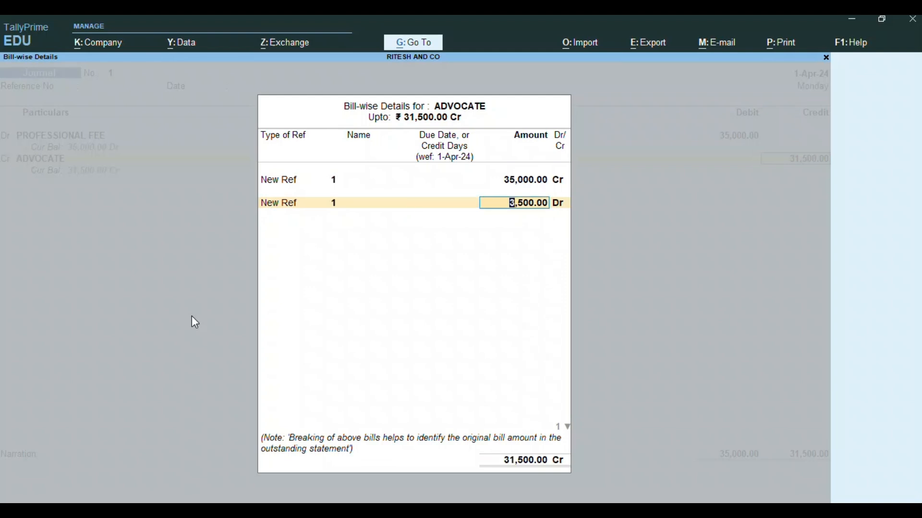
- Credit TDS ON PROFESSIONAL FEE with 3,500 and save the journal voucher
{"action": "key", "text": "Return"}
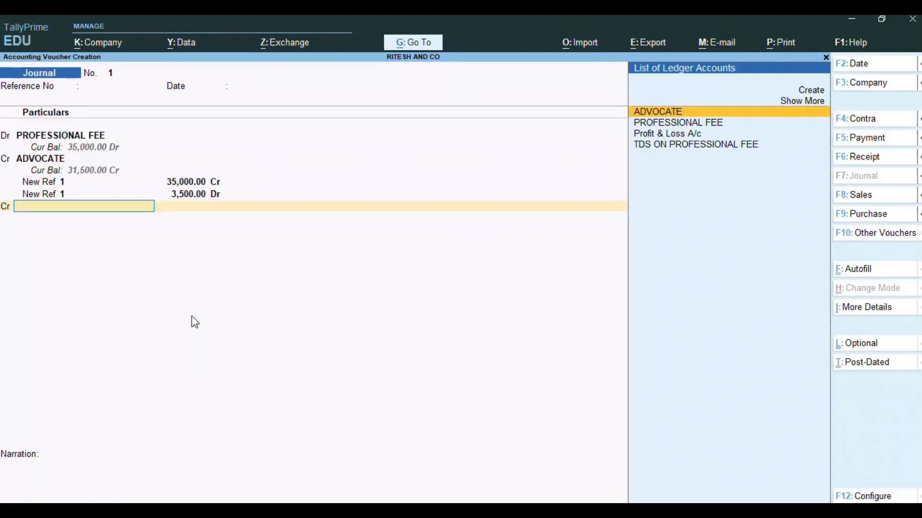
{"action": "type", "text": "TDS"}
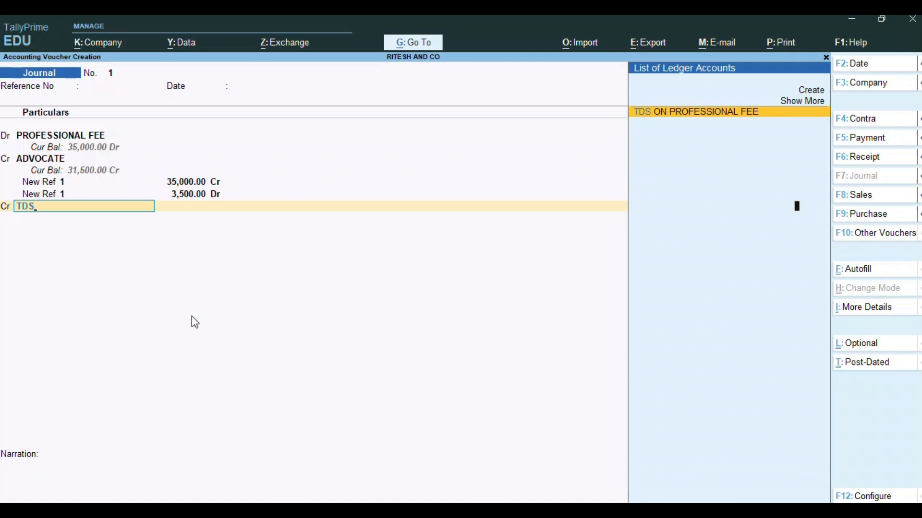
{"action": "key", "text": "Return"}
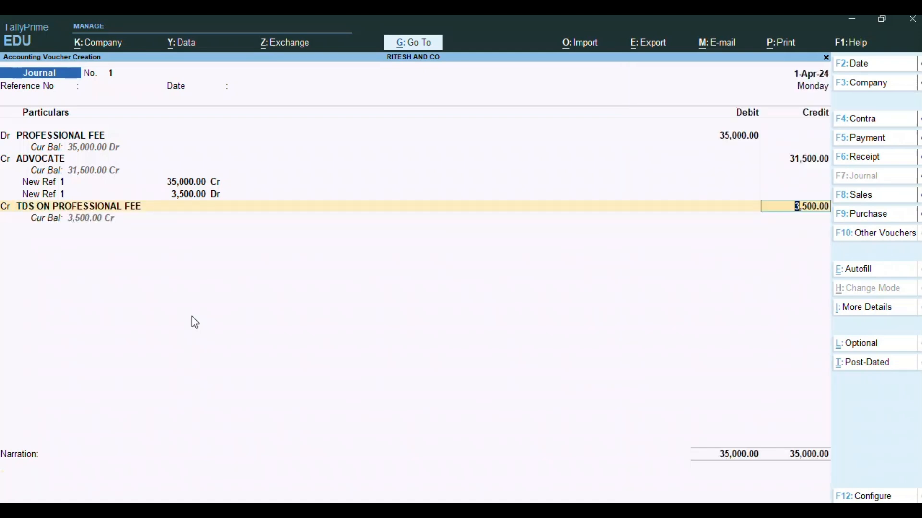
{"action": "key", "text": "Return"}
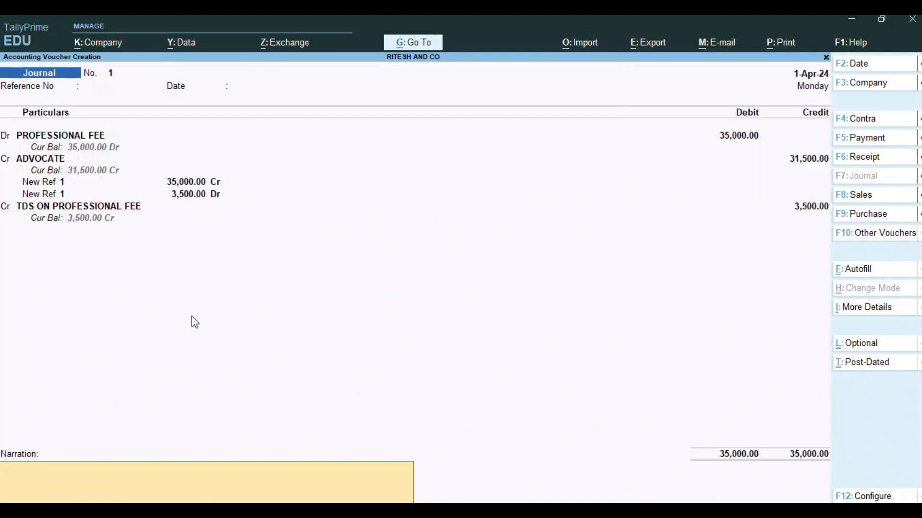
{"action": "key", "text": "Return"}
{"action": "key", "text": "Return"}
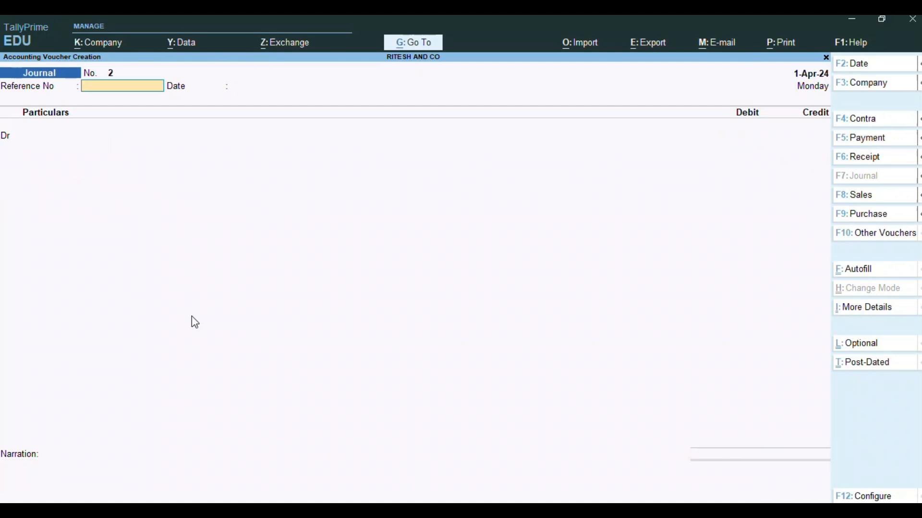
- Pay ADVOCATE 31,500 from Cash against bill ref 1, then return to the Gateway of Tally
{"action": "key", "text": "F5"}
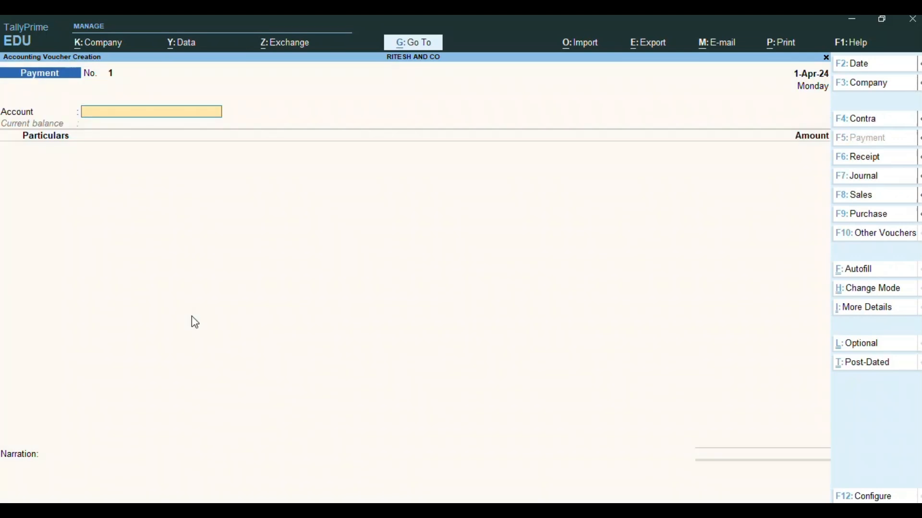
{"action": "type", "text": "Cash"}
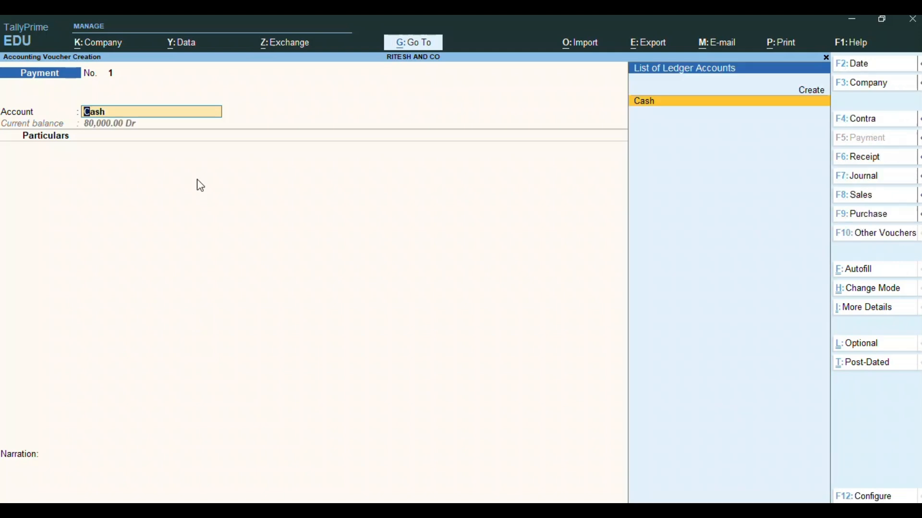
{"action": "key", "text": "Return"}
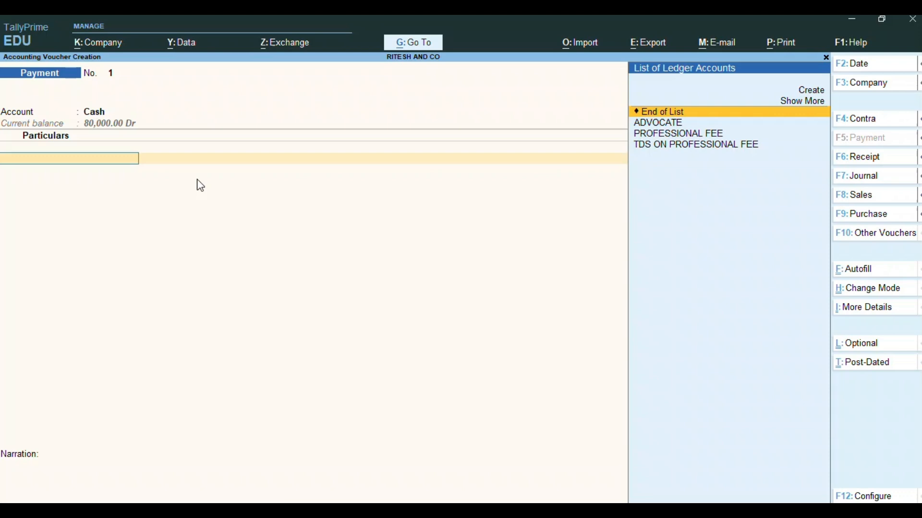
{"action": "key", "text": "Down"}
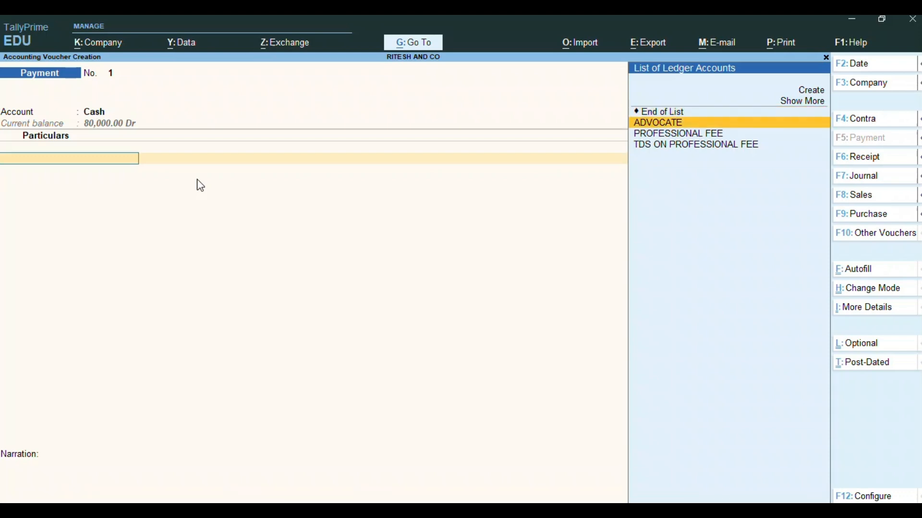
{"action": "key", "text": "Return"}
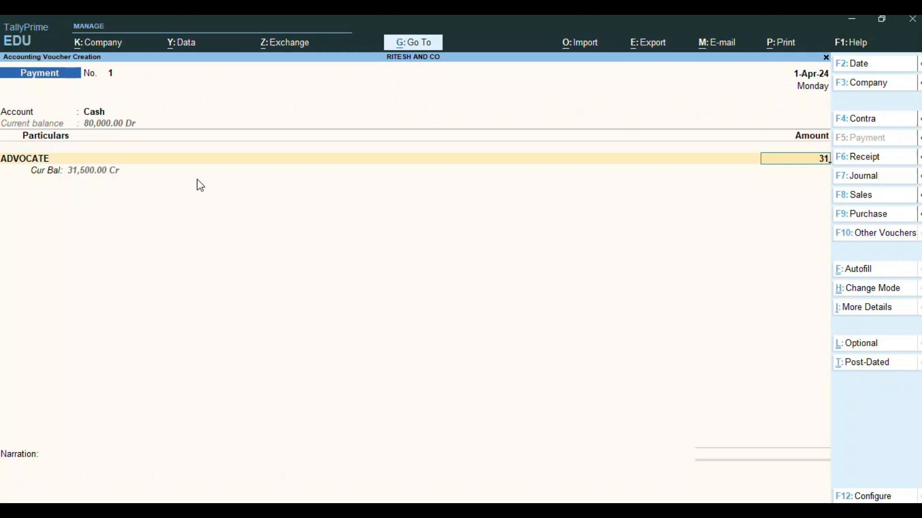
{"action": "type", "text": "500"}
{"action": "key", "text": "Return"}
{"action": "key", "text": "Return"}
{"action": "key", "text": "Return"}
{"action": "key", "text": "Return"}
{"action": "key", "text": "Return"}
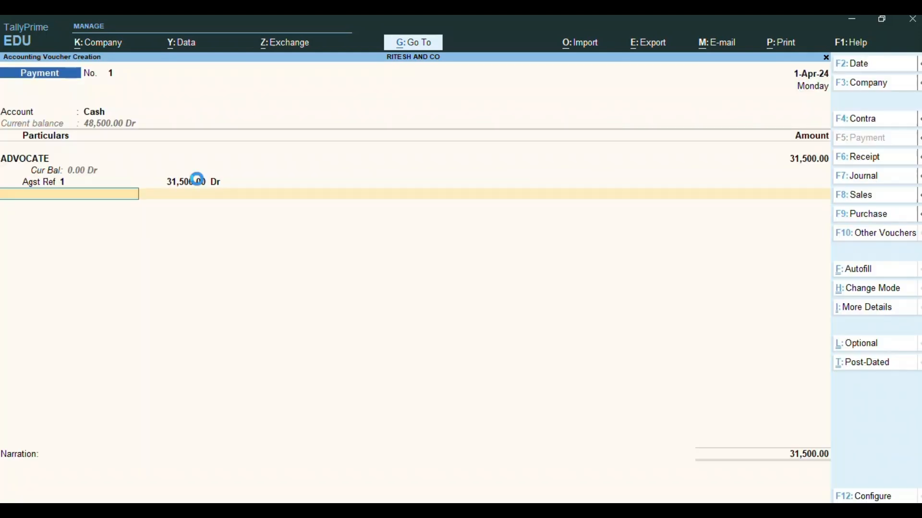
{"action": "key", "text": "Return"}
{"action": "key", "text": "Return"}
{"action": "key", "text": "Return"}
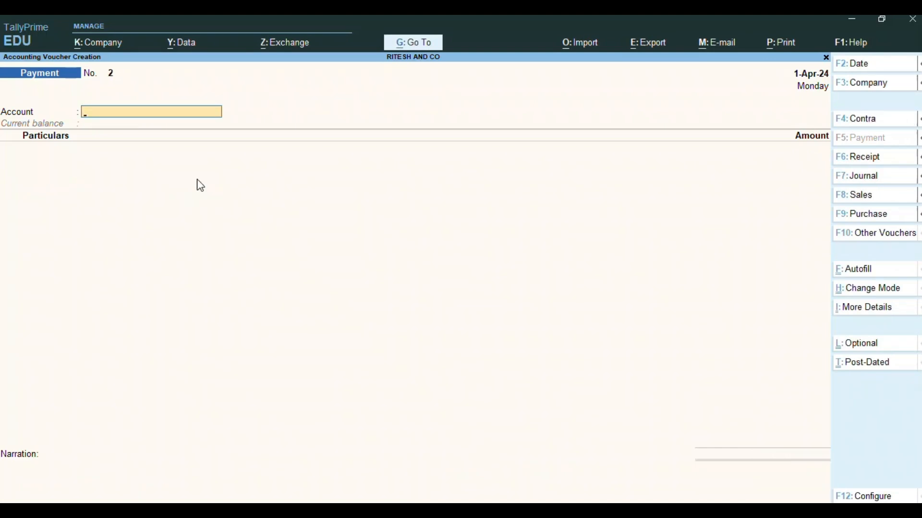
{"action": "key", "text": "Escape"}
{"action": "key", "text": "Escape"}
- Review the Current Liabilities breakdown in the Balance Sheet
{"action": "key", "text": "n"}
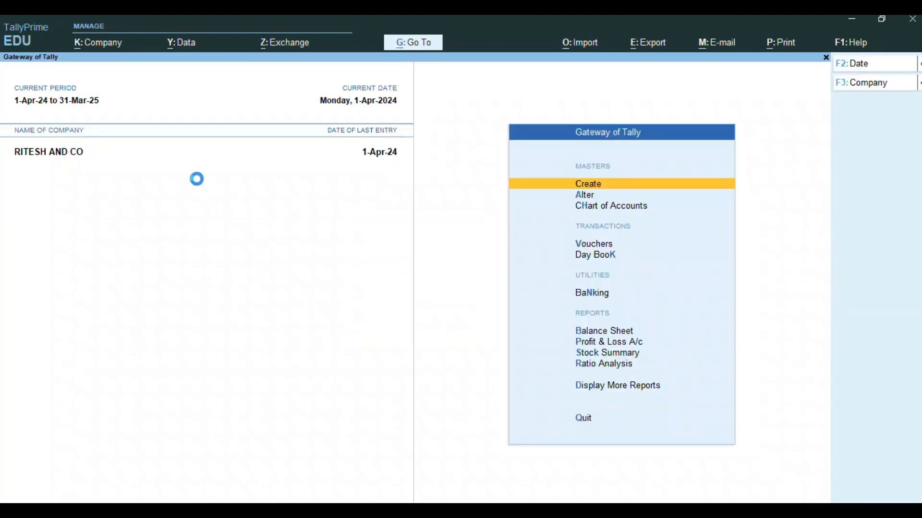
{"action": "key", "text": "b"}
{"action": "key", "text": "Down"}
{"action": "key", "text": "Return"}
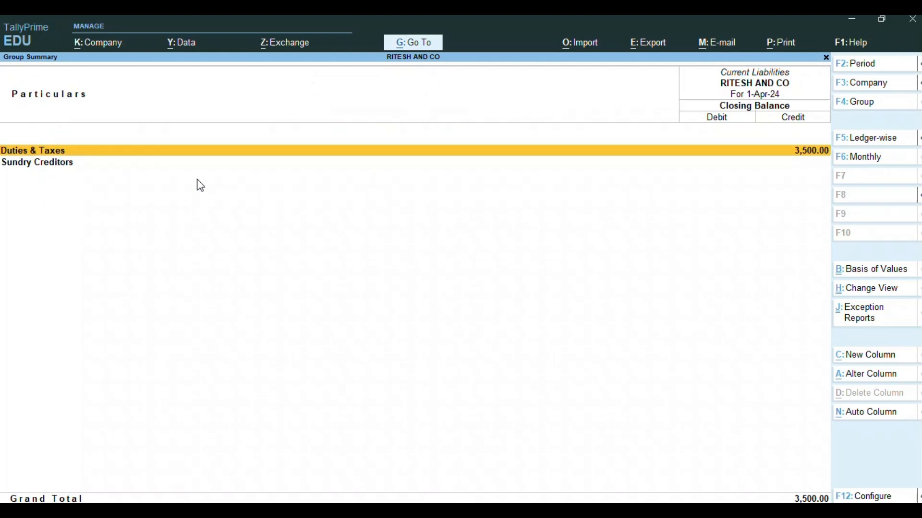
{"action": "key", "text": "Escape"}
{"action": "key", "text": "Escape"}
{"action": "key", "text": "Escape"}
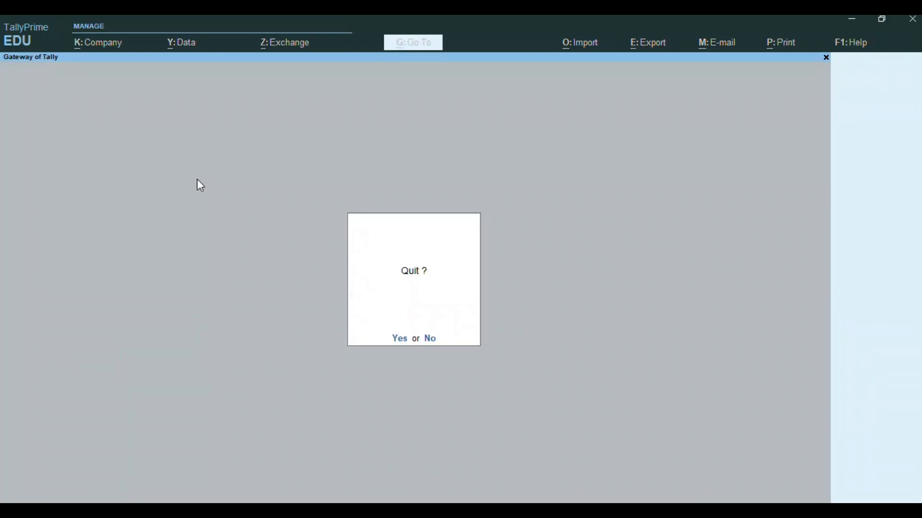
- Open the Form 26Q report from the TDS Reports list
{"action": "key", "text": "n"}
{"action": "key", "text": "Down"}
{"action": "key", "text": "Down"}
{"action": "key", "text": "Down"}
{"action": "key", "text": "Down"}
{"action": "key", "text": "Down"}
{"action": "key", "text": "Down"}
{"action": "key", "text": "Down"}
{"action": "key", "text": "Down"}
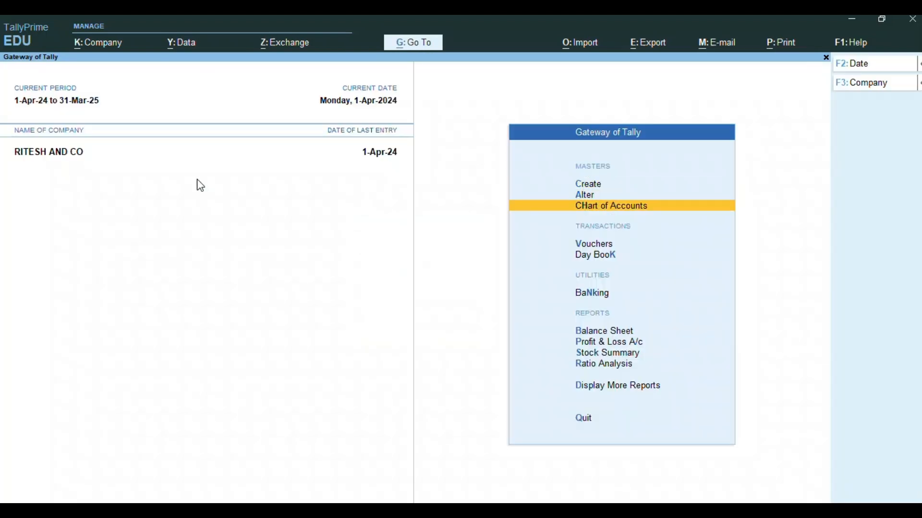
{"action": "key", "text": "Down"}
{"action": "key", "text": "Down"}
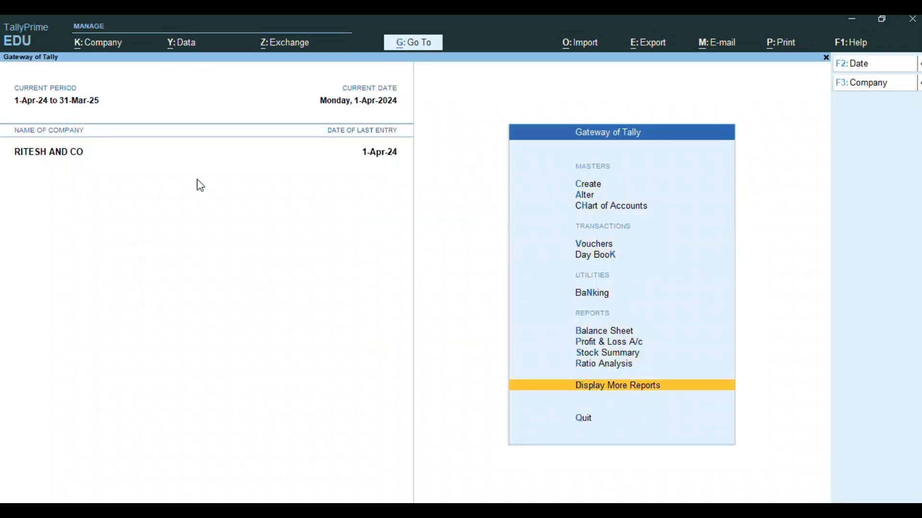
{"action": "key", "text": "Return"}
{"action": "key", "text": "Down"}
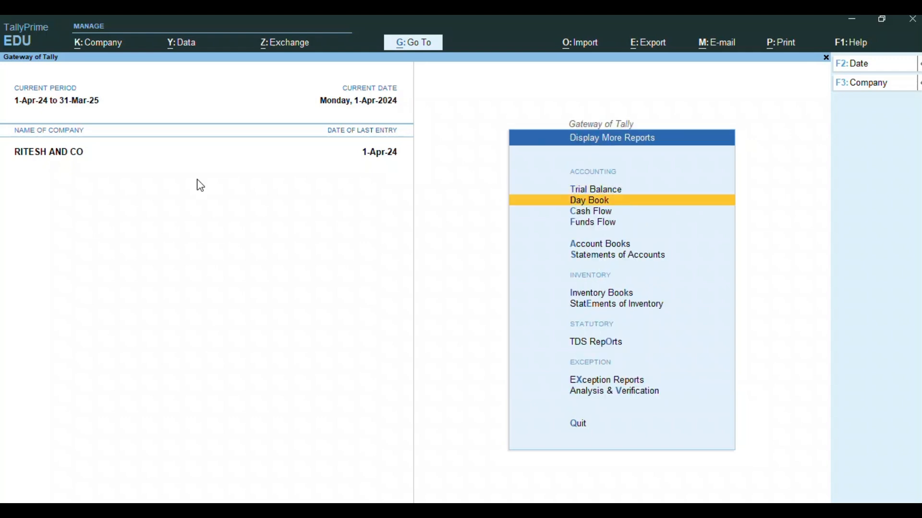
{"action": "key", "text": "Down"}
{"action": "key", "text": "Down"}
{"action": "key", "text": "Down"}
{"action": "key", "text": "Down"}
{"action": "key", "text": "Down"}
{"action": "key", "text": "Down"}
{"action": "key", "text": "Down"}
{"action": "key", "text": "Return"}
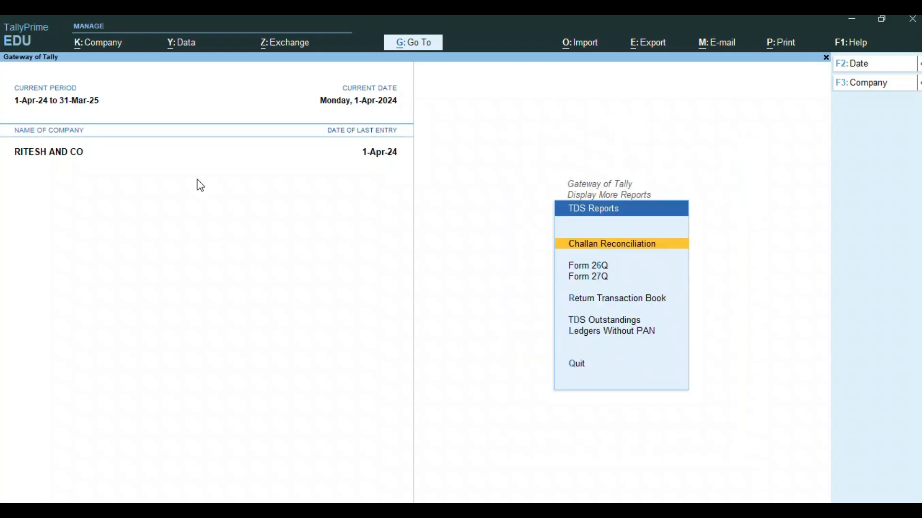
{"action": "key", "text": "Down"}
{"action": "key", "text": "Return"}
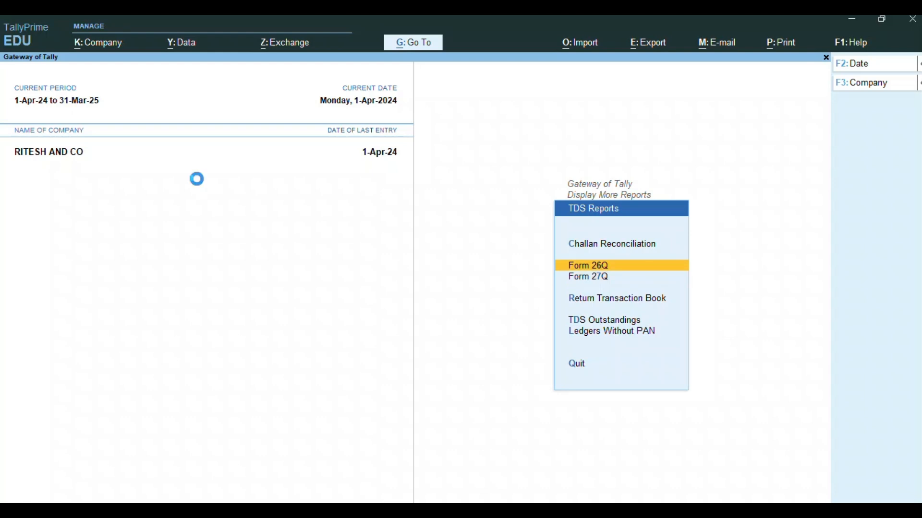
- Start a Stat Payment for the 3,500 TDS payable shown in Form 26Q
{"action": "key", "text": "Down"}
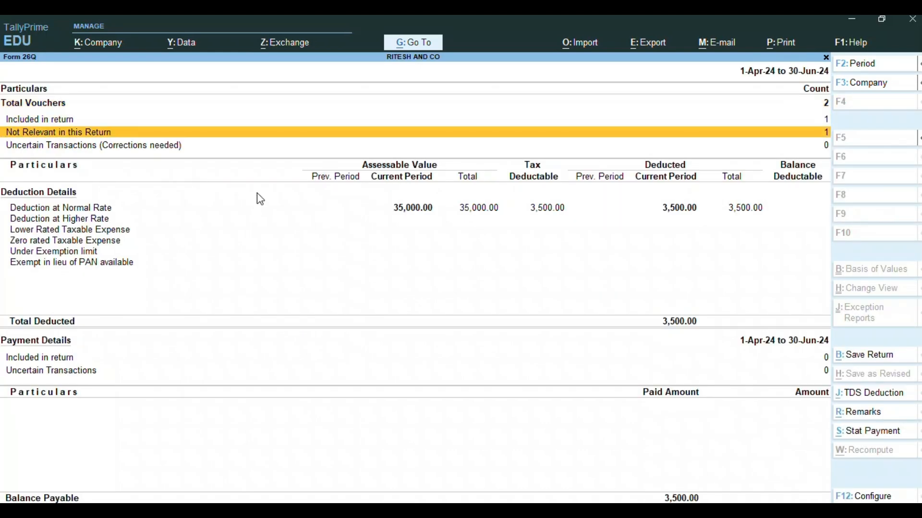
{"action": "mouse_move", "coordinate": [912, 293]}
{"action": "left_click", "coordinate": [906, 345]}
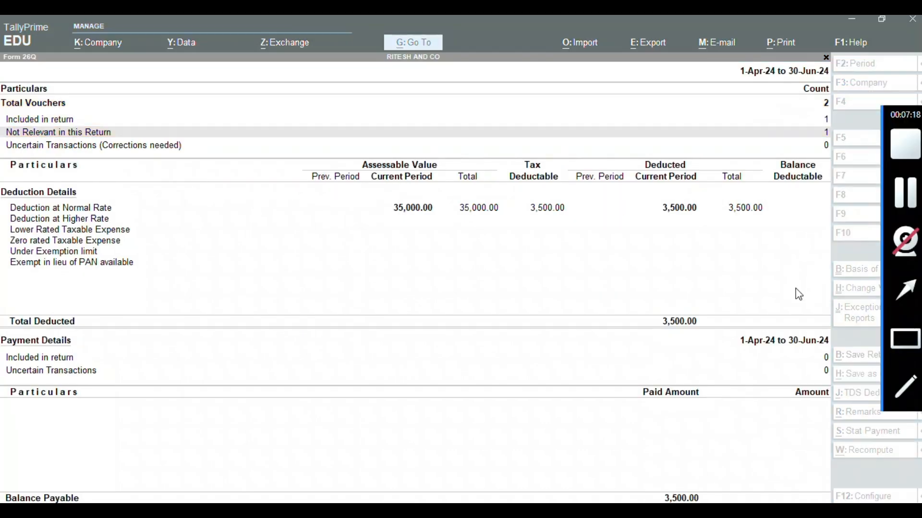
{"action": "mouse_move", "coordinate": [515, 180]}
{"action": "left_mouse_down"}
{"action": "mouse_move", "coordinate": [521, 237]}
{"action": "mouse_move", "coordinate": [587, 243]}
{"action": "left_mouse_up"}
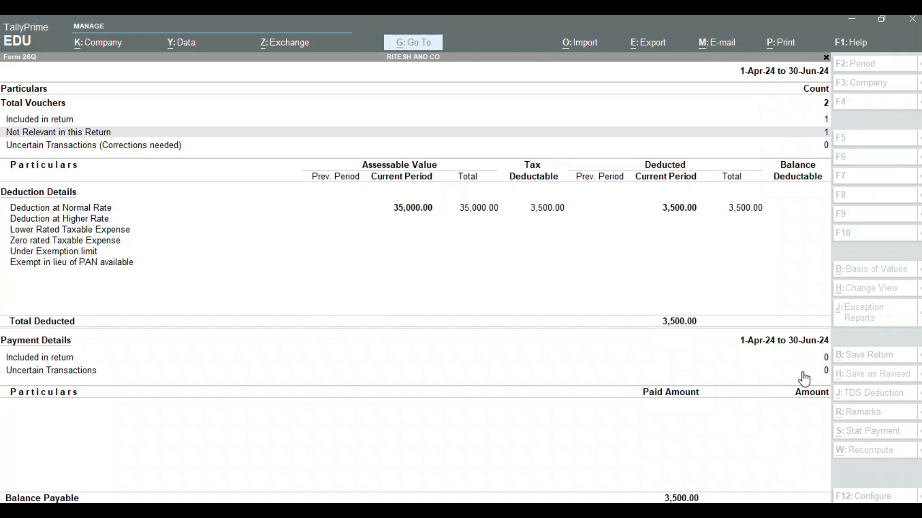
{"action": "left_click", "coordinate": [851, 430]}
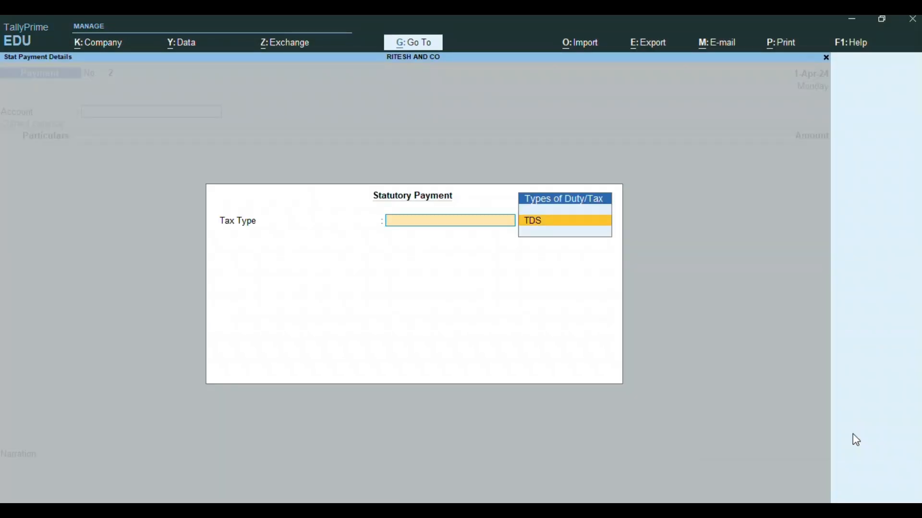
- Choose TDS as the tax type and set the payment period ending 31-May-24
{"action": "key", "text": "Return"}
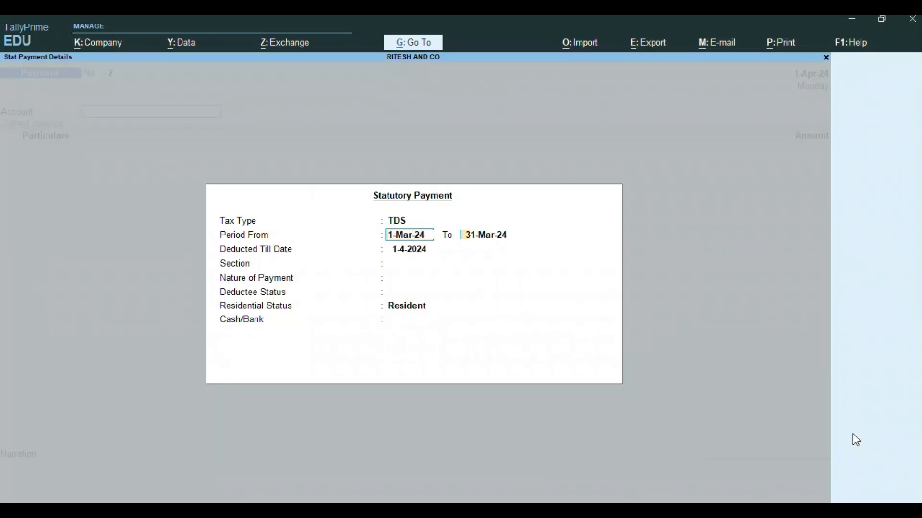
{"action": "key", "text": "Return"}
{"action": "key", "text": "Return"}
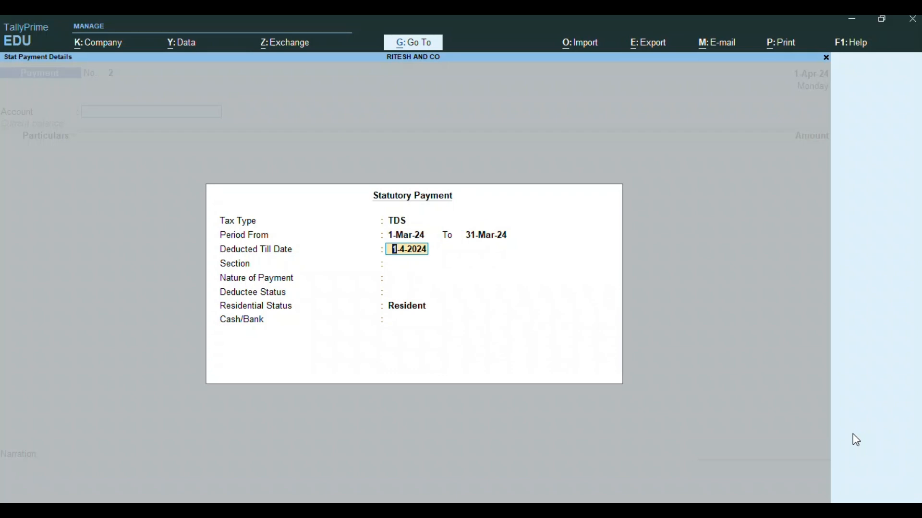
{"action": "key", "text": "BackSpace"}
{"action": "key", "text": "BackSpace"}
{"action": "type", "text": "01-05-24"}
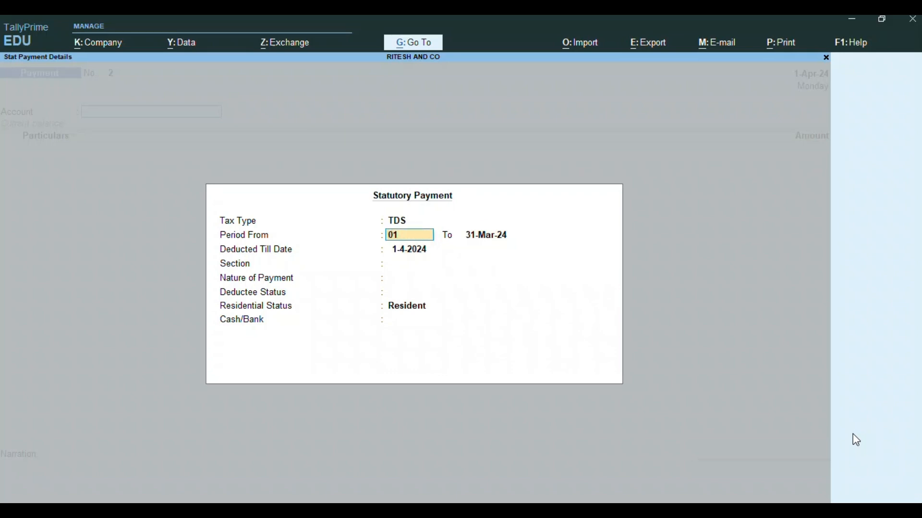
{"action": "key", "text": "Return"}
{"action": "type", "text": "31"}
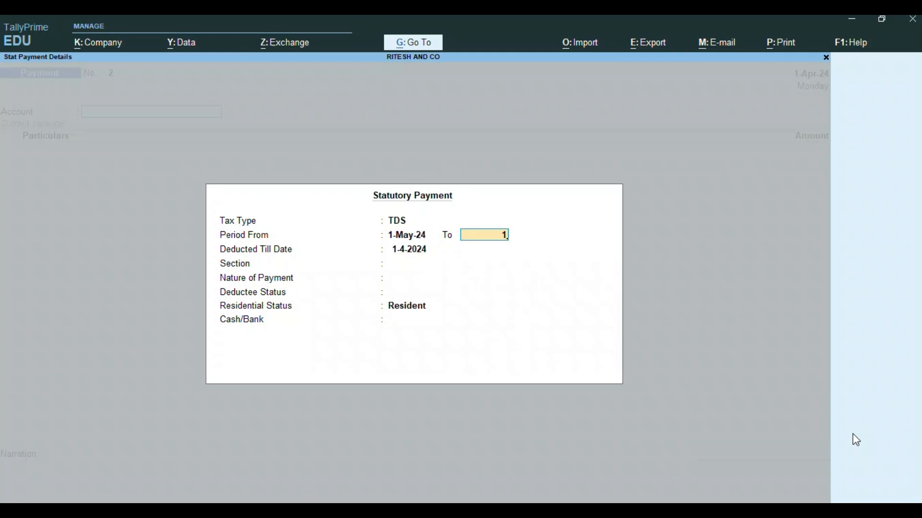
{"action": "type", "text": "-05-24"}
{"action": "key", "text": "Return"}
{"action": "type", "text": "01-5-2024"}
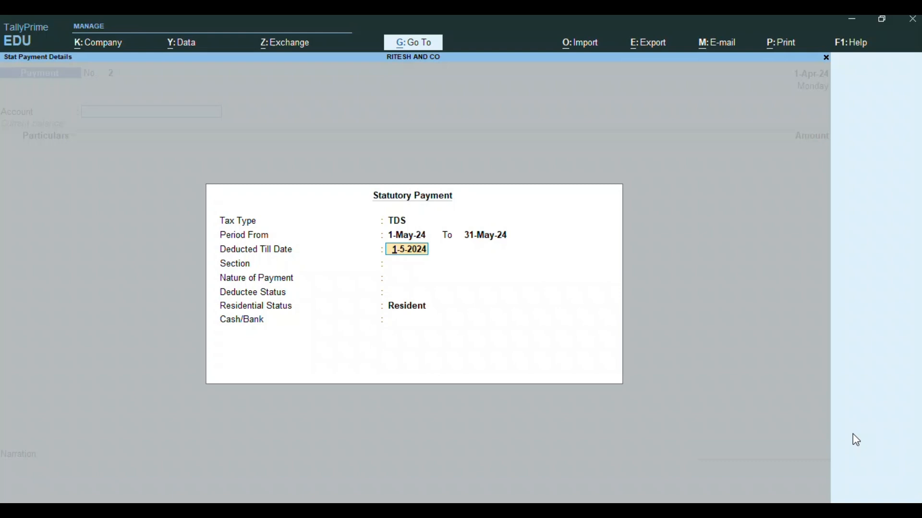
{"action": "type", "text": "0"}
{"action": "type", "text": "30.04"}
{"action": "key", "text": "BackSpace"}
{"action": "key", "text": "BackSpace"}
{"action": "key", "text": "BackSpace"}
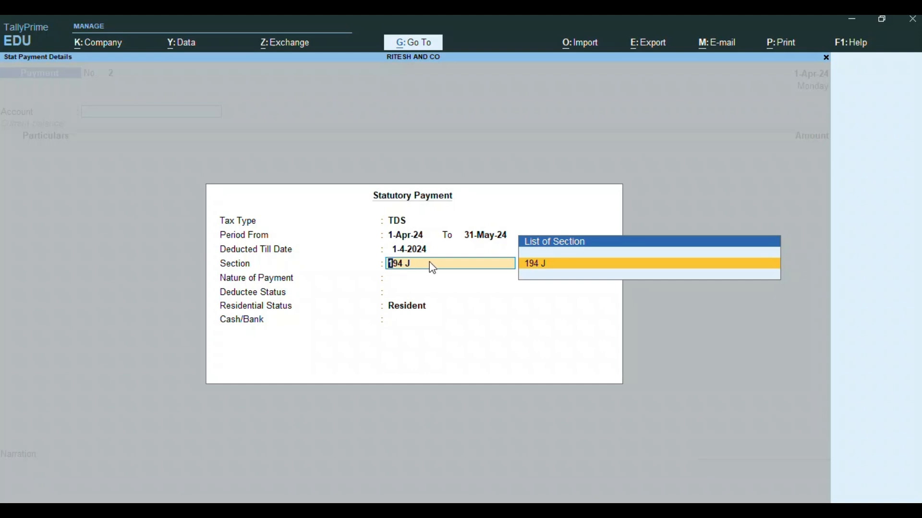
- Select section 194 J, Professional Fee nature, Non Company status, and pay from Cash
{"action": "key", "text": "Return"}
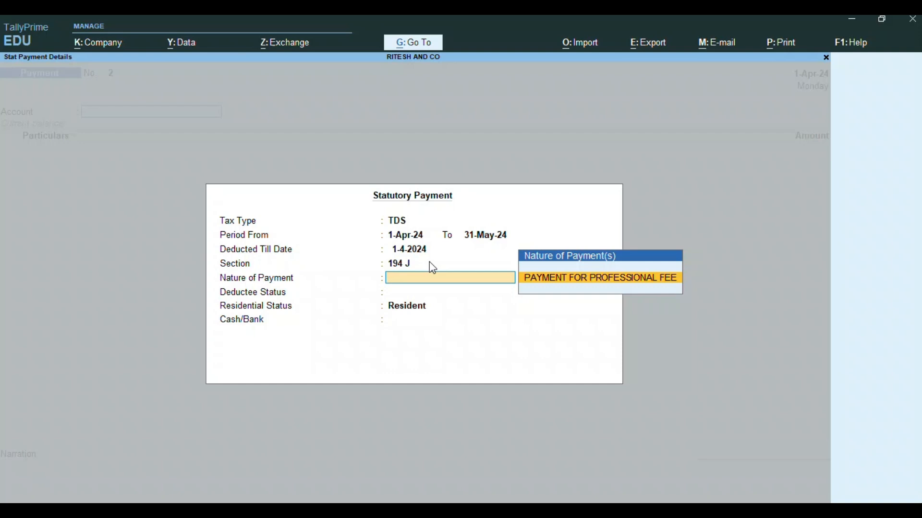
{"action": "key", "text": "Return"}
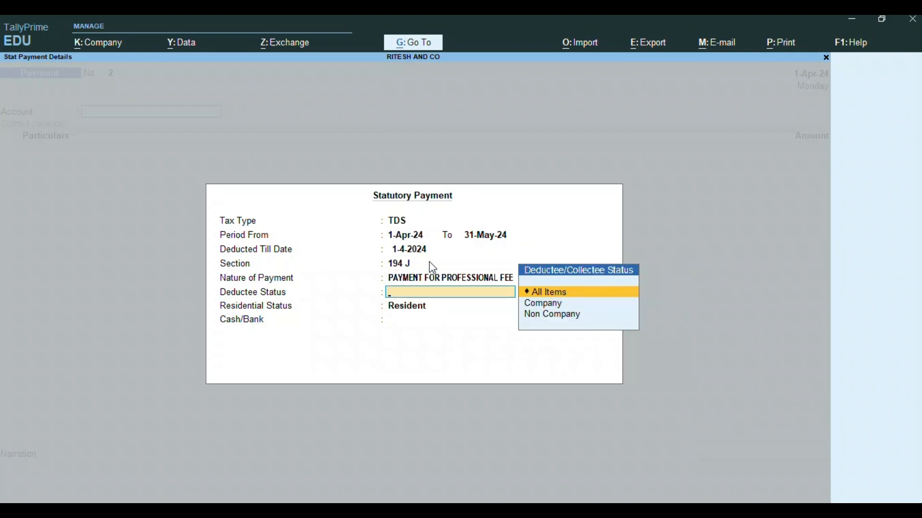
{"action": "key", "text": "Down"}
{"action": "key", "text": "Down"}
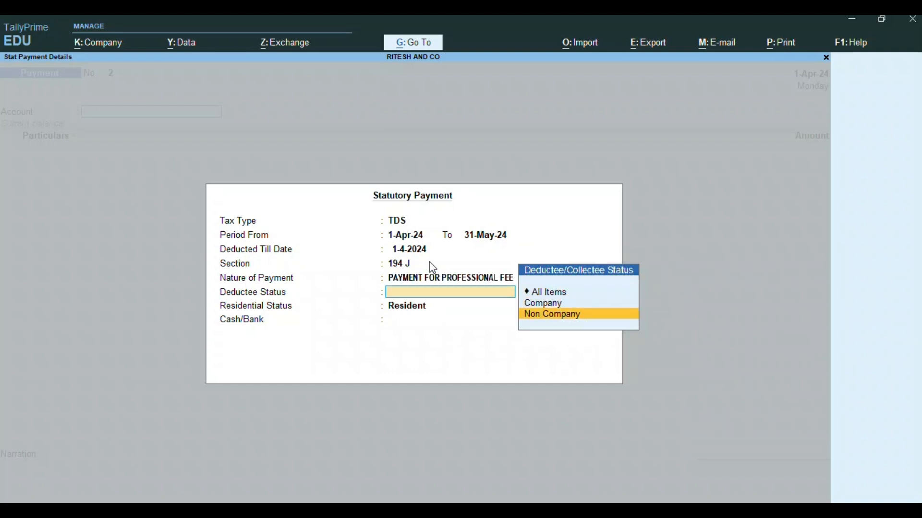
{"action": "key", "text": "Return"}
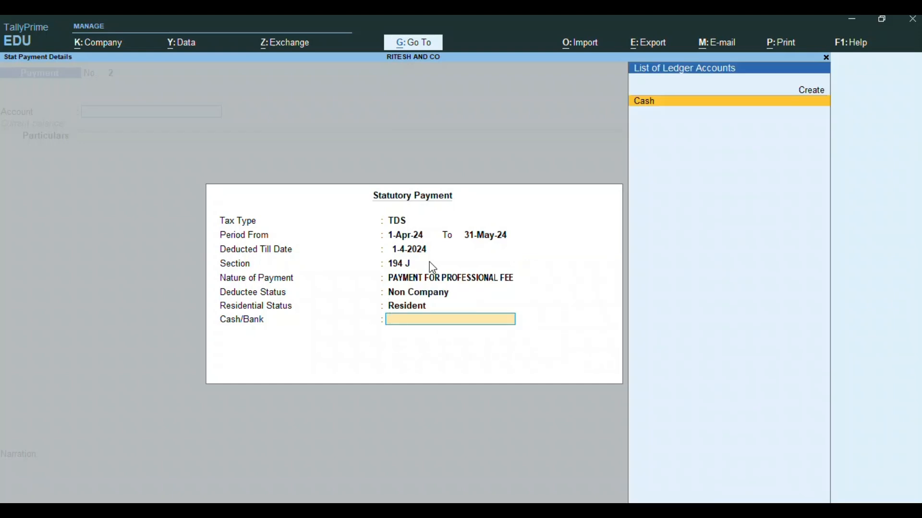
{"action": "key", "text": "Return"}
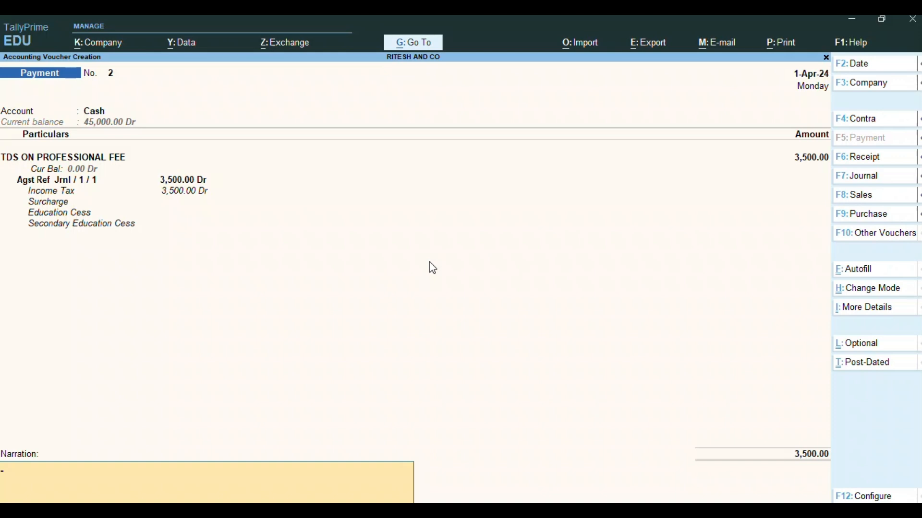
{"action": "key", "text": "ctrl"}
- Preview the 3,500 TDS payment as an ITNS 281 challan, zoomed in, then close the preview
{"action": "key", "text": "ctrl+p"}
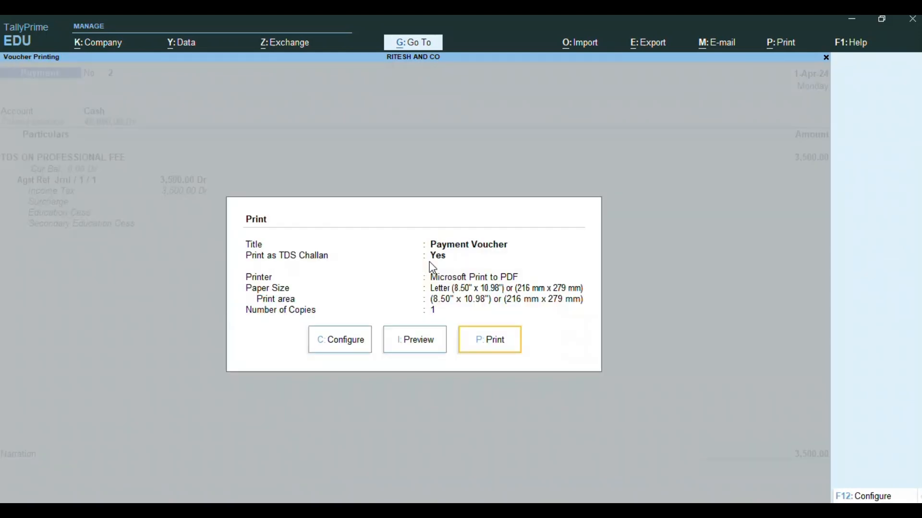
{"action": "key", "text": "Left"}
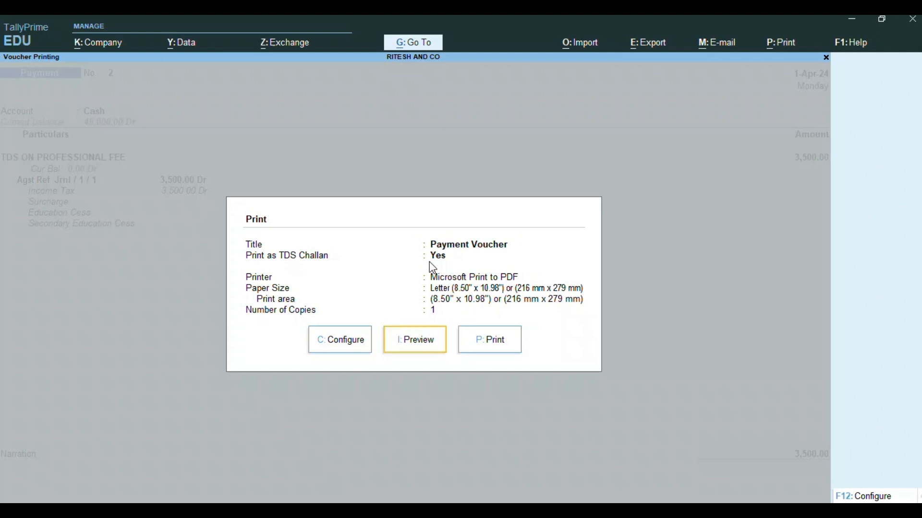
{"action": "key", "text": "Return"}
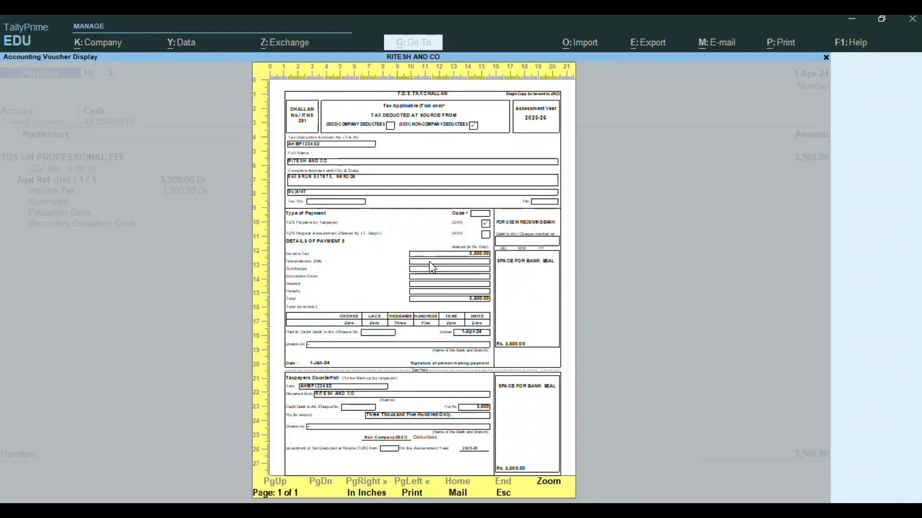
{"action": "key", "text": "alt+z"}
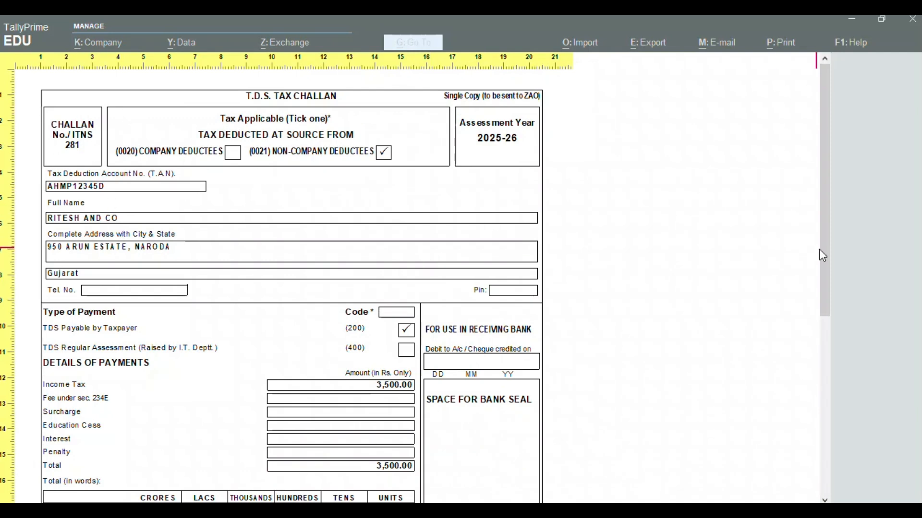
{"action": "left_click_drag", "start_coordinate": [827, 261], "coordinate": [870, 457]}
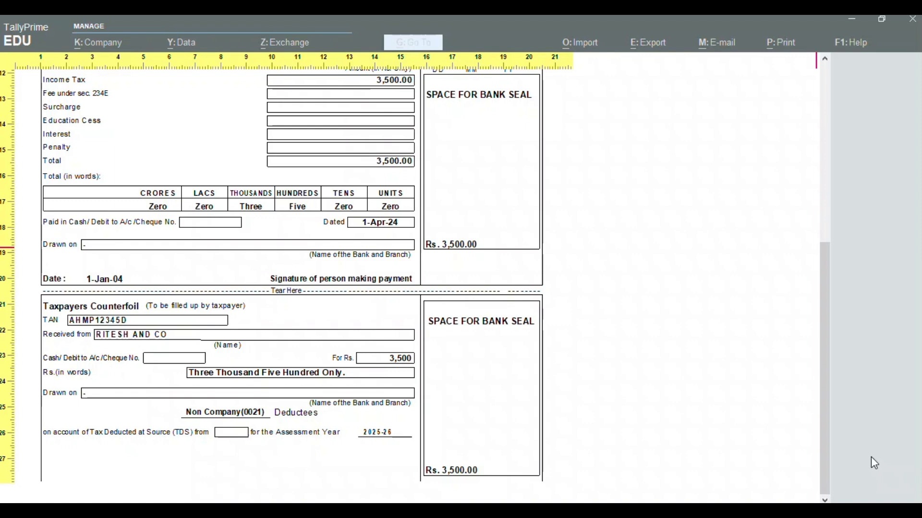
{"action": "left_click", "coordinate": [670, 377]}
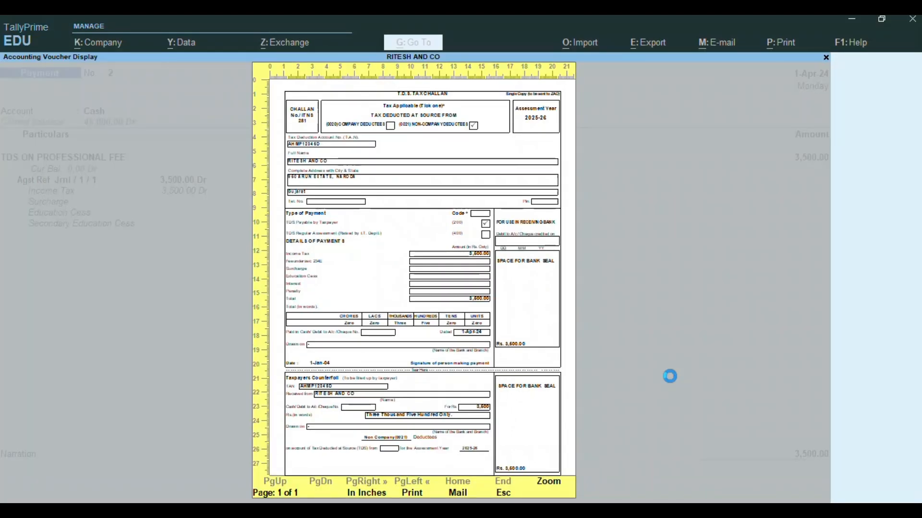
{"action": "key", "text": "Escape"}
{"action": "key", "text": "Escape"}
- Save the TDS payment voucher and exit Form 26Q to the main screen
{"action": "key", "text": "Return"}
{"action": "key", "text": "Return"}
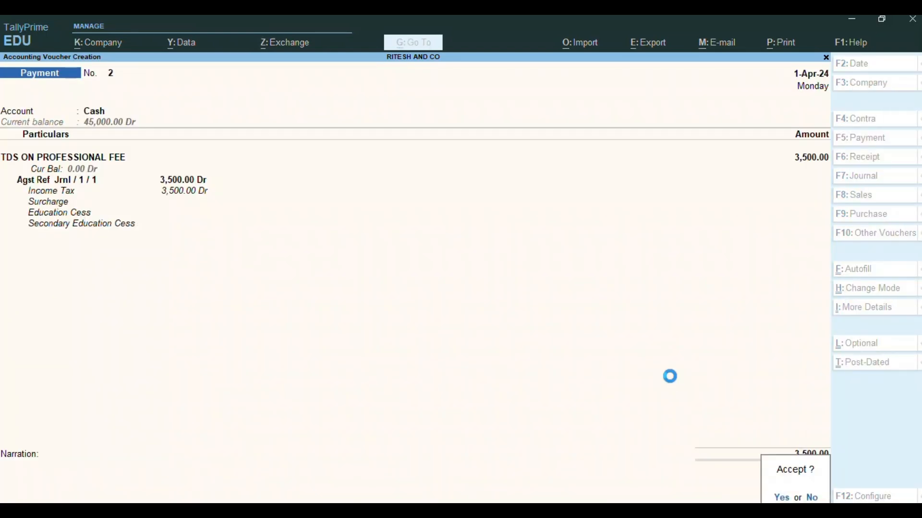
{"action": "key", "text": "Escape"}
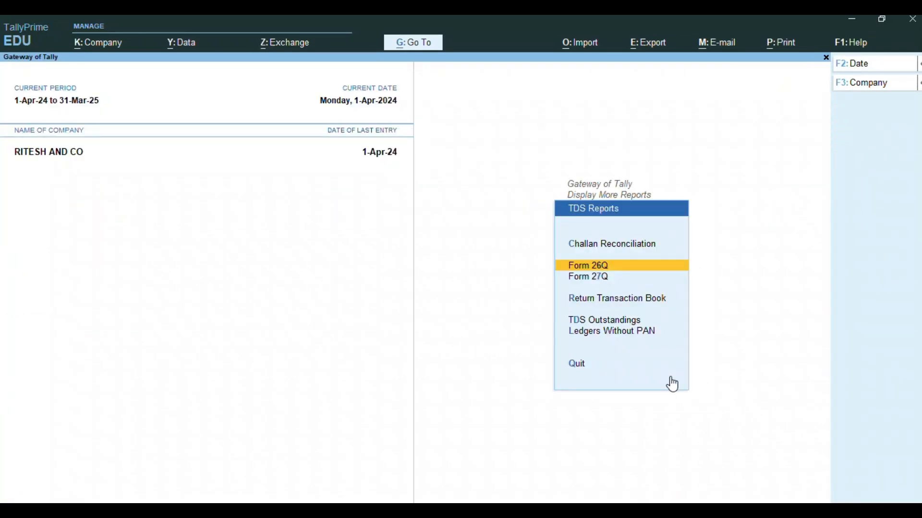
{"action": "key", "text": "Escape"}
{"action": "key", "text": "Escape"}
{"action": "key", "text": "Escape"}
{"action": "key", "text": "n"}
- Check Current Liabilities and Duties & Taxes in the Balance Sheet
{"action": "key", "text": "b"}
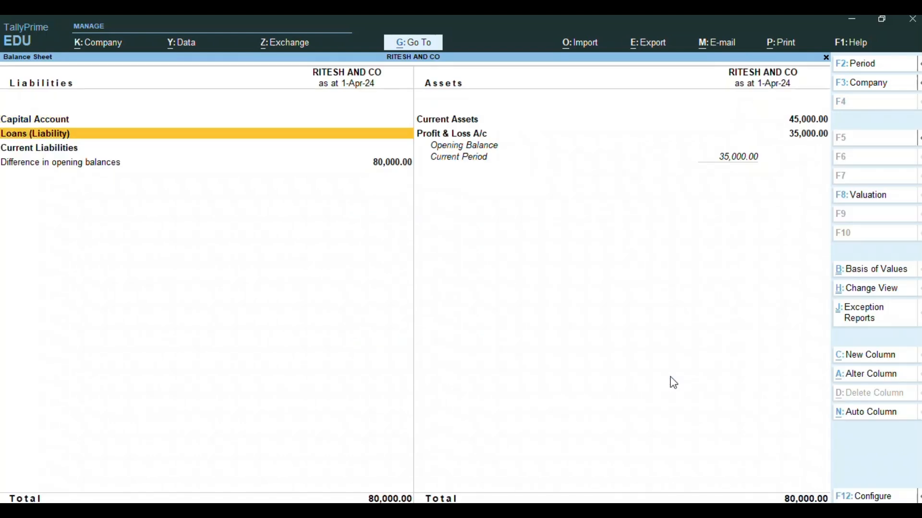
{"action": "key", "text": "Down"}
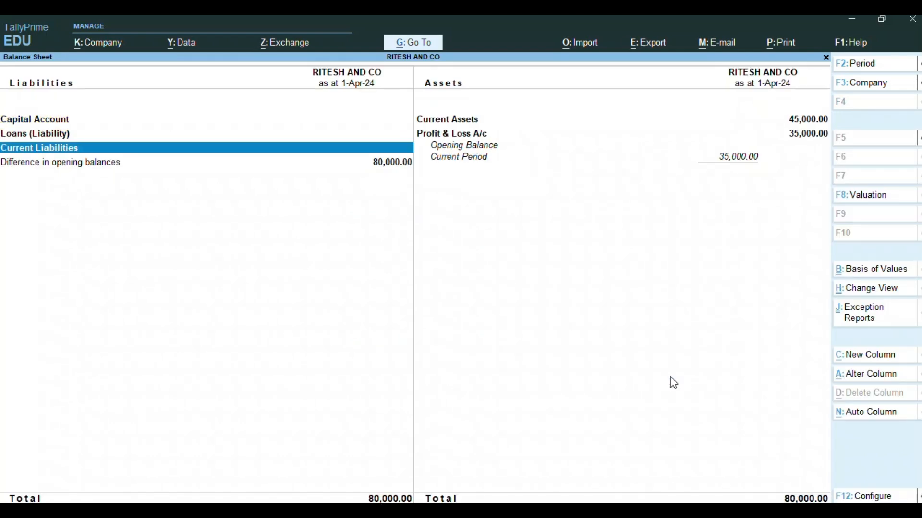
{"action": "key", "text": "Return"}
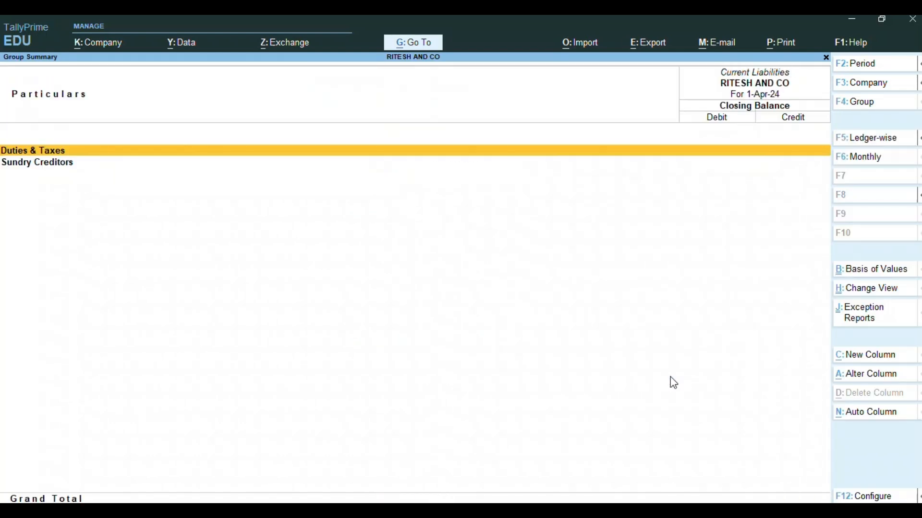
{"action": "key", "text": "Return"}
{"action": "key", "text": "Escape"}
{"action": "key", "text": "Escape"}
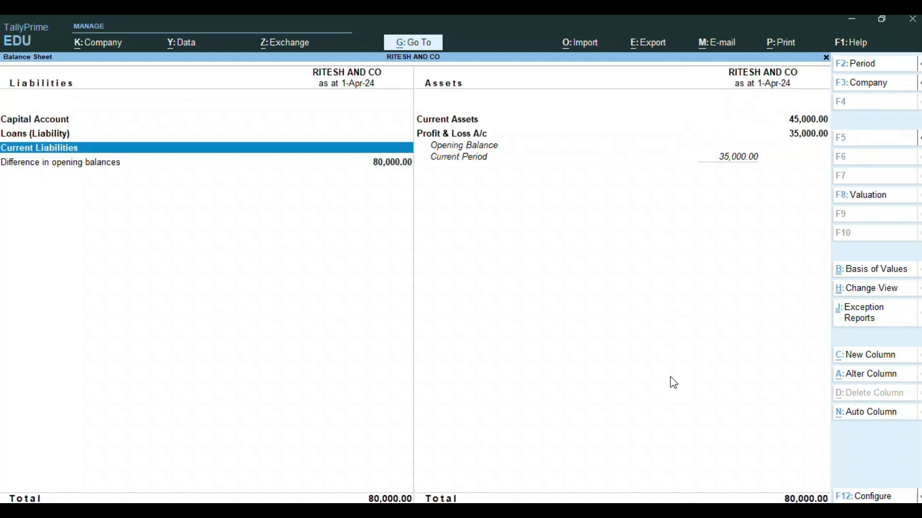